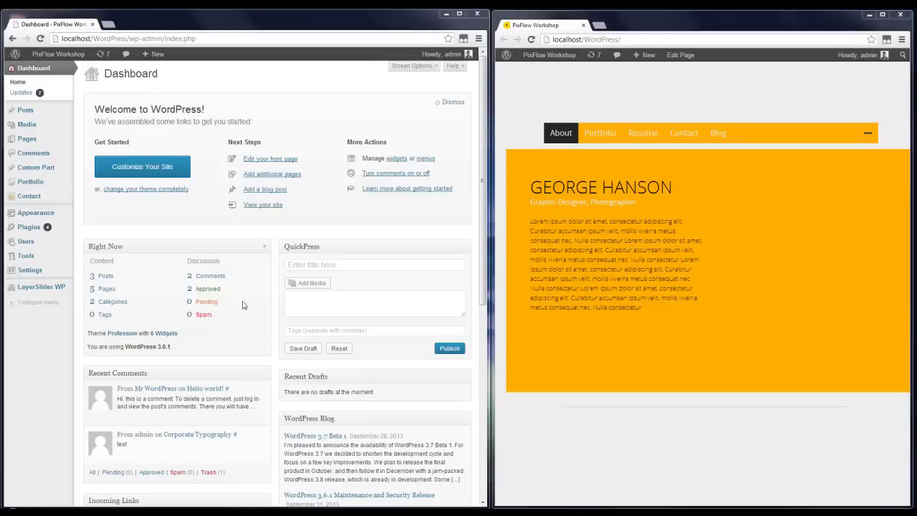
Open the Profession theme's Theme Settings page from the Appearance menu
mouse_move(44, 217)
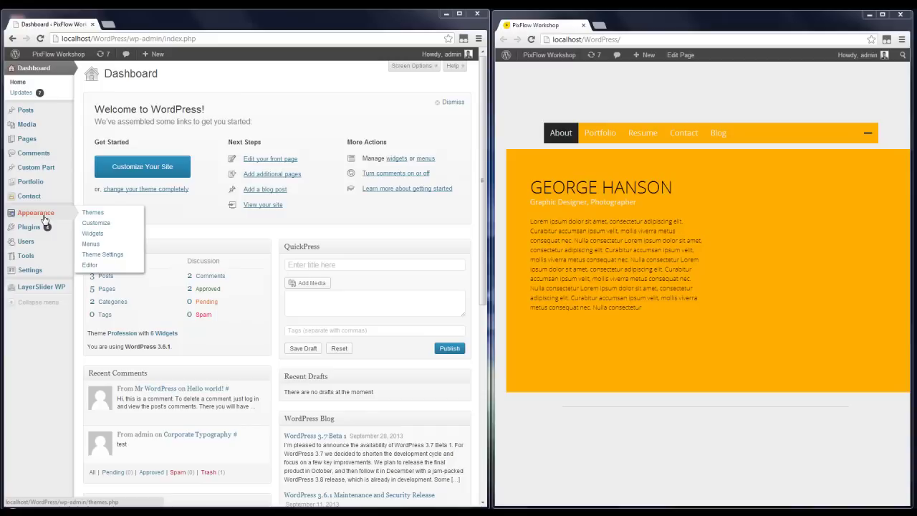
click(117, 258)
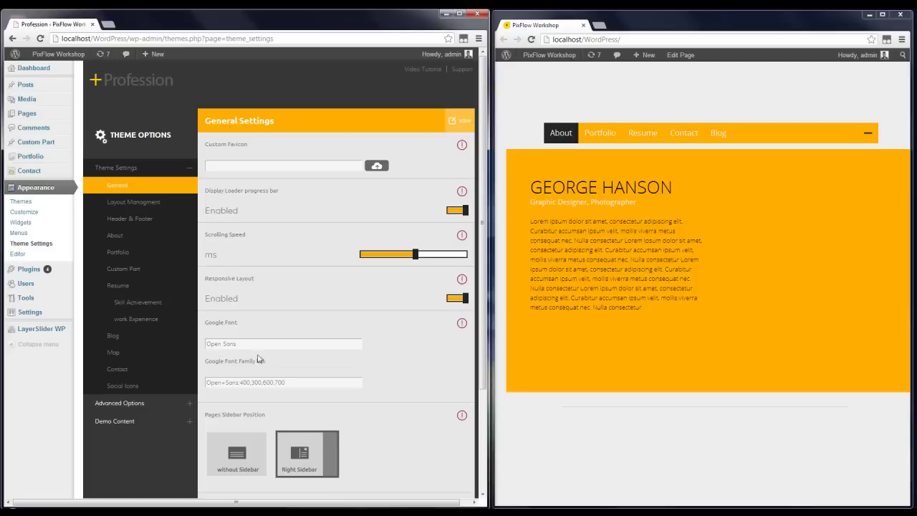
Look over General Settings, then bring up the Layout Managment settings section
scroll(290, 341, down, 2)
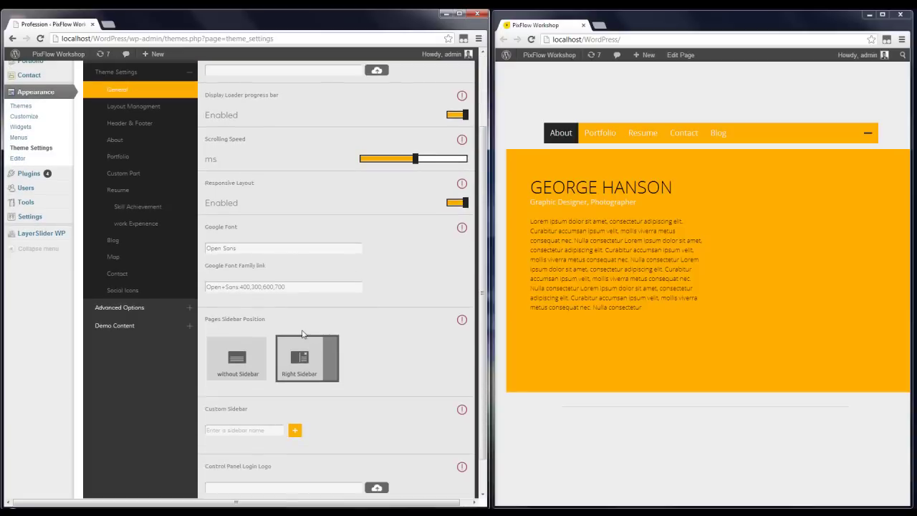
scroll(399, 377, down, 1)
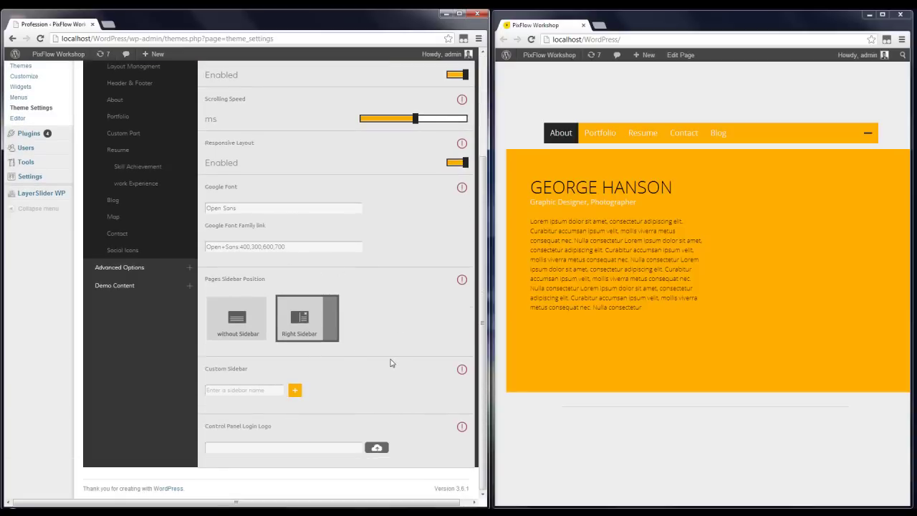
scroll(391, 364, up, 3)
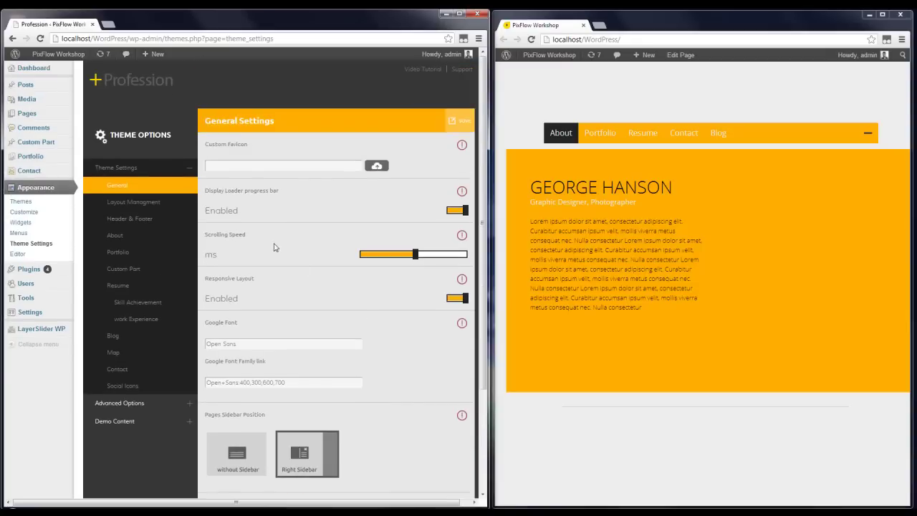
click(170, 207)
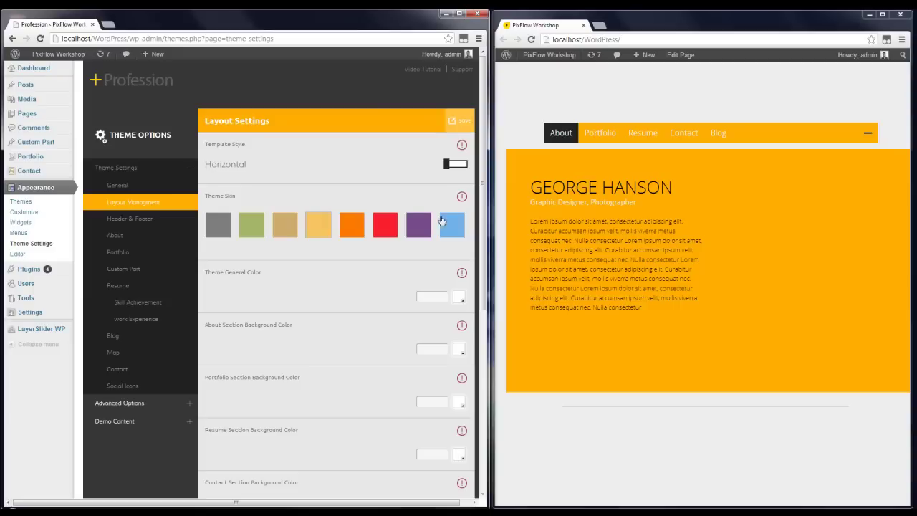
click(781, 297)
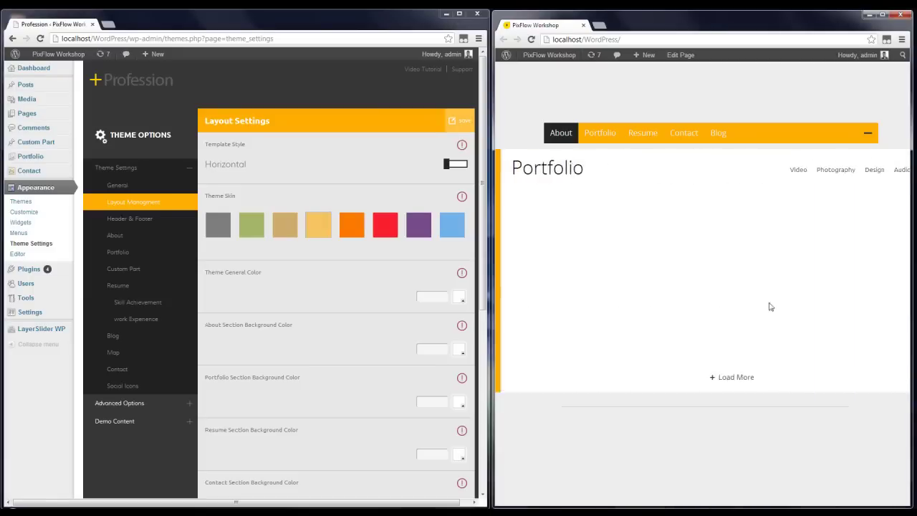
Set Template Style to Vertical and save the layout settings
scroll(770, 307, up, 2)
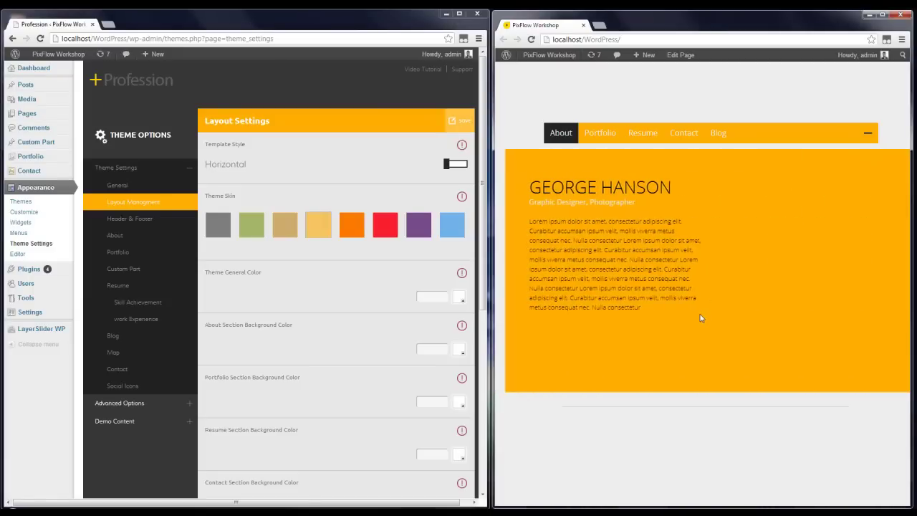
click(457, 166)
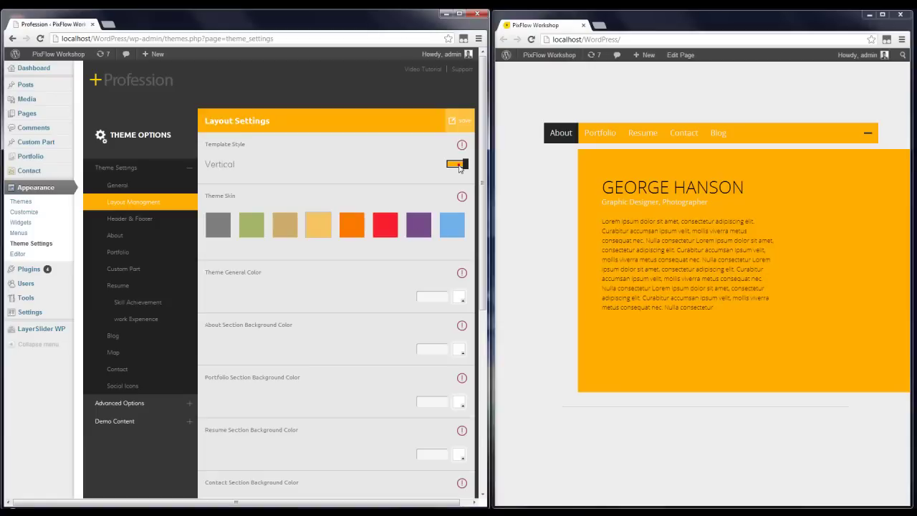
click(461, 122)
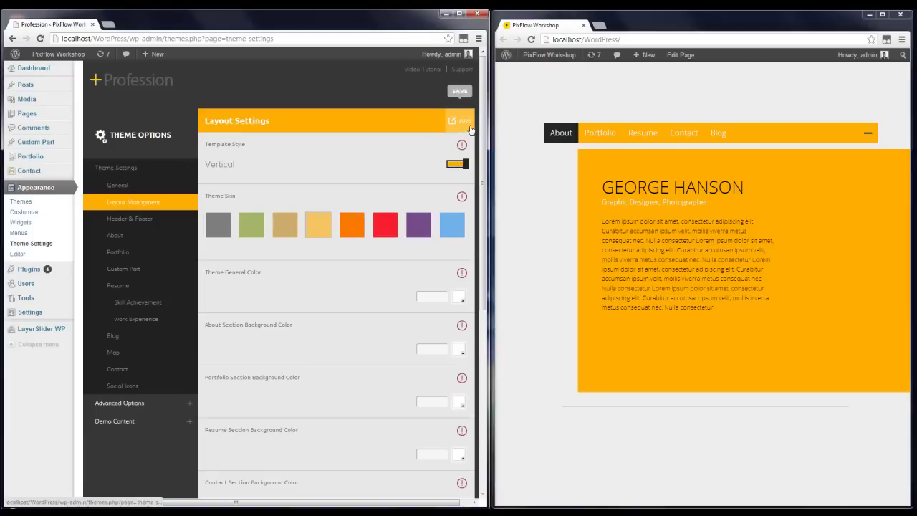
Reload the site preview and scroll through the vertical layout's sections
click(586, 96)
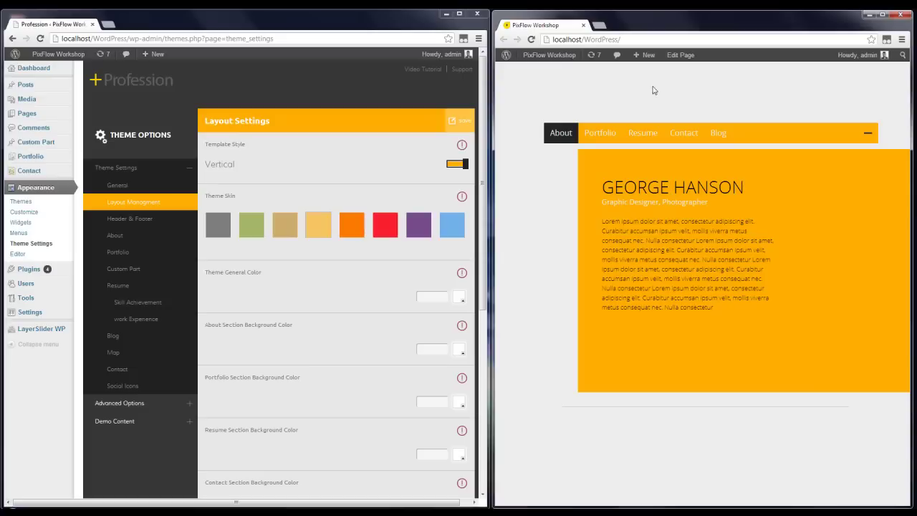
key(F5)
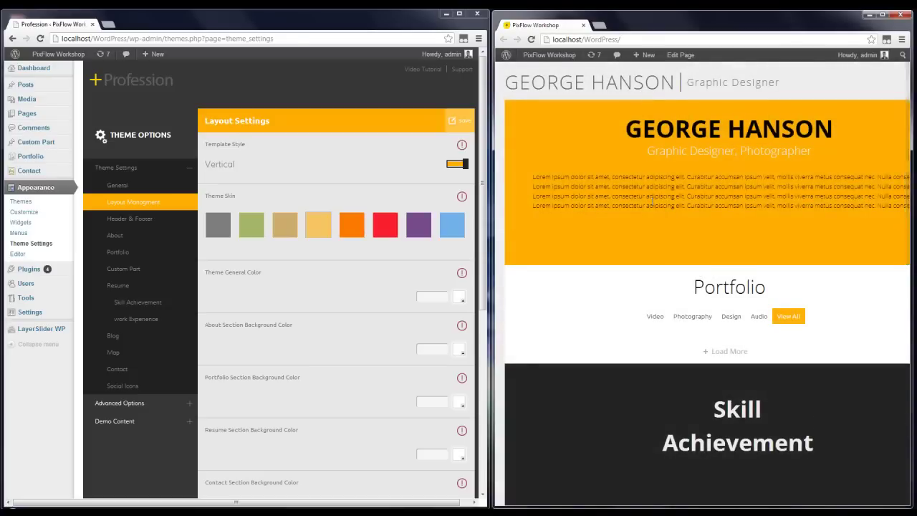
scroll(652, 201, down, 1)
scroll(652, 204, down, 3)
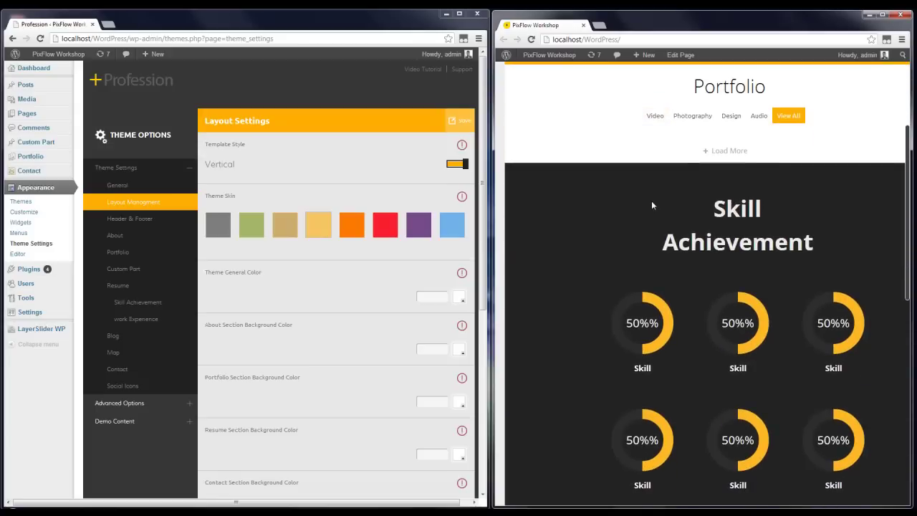
scroll(652, 201, down, 2)
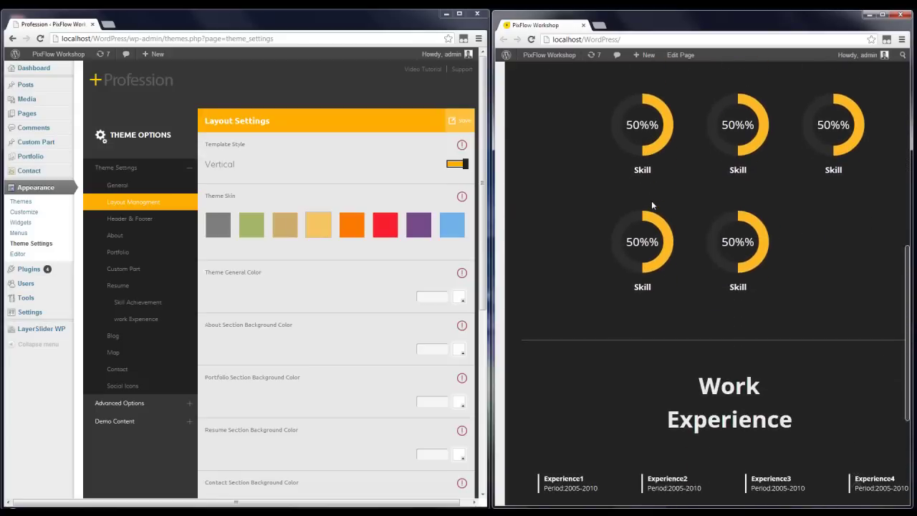
scroll(651, 200, up, 4)
scroll(650, 201, up, 3)
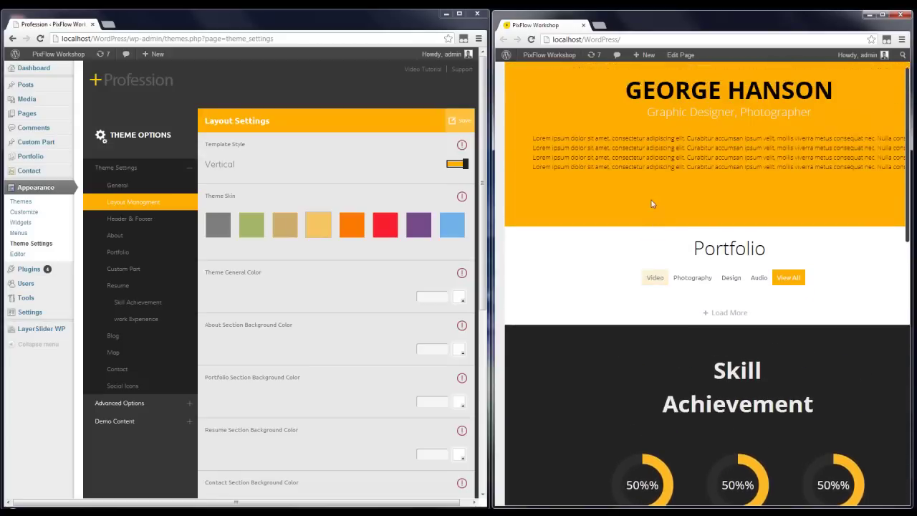
Set Template Style back to Horizontal and Theme Skin to red, saving each
click(455, 163)
click(463, 120)
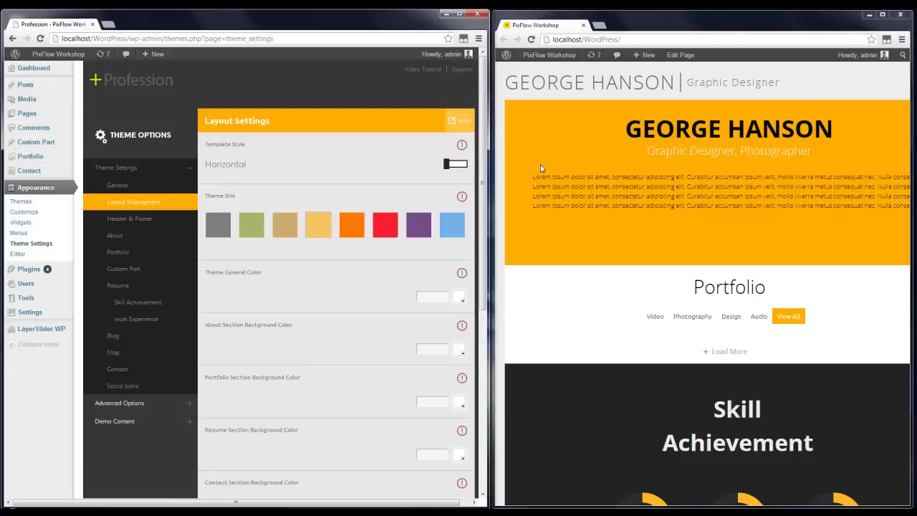
click(382, 228)
click(465, 124)
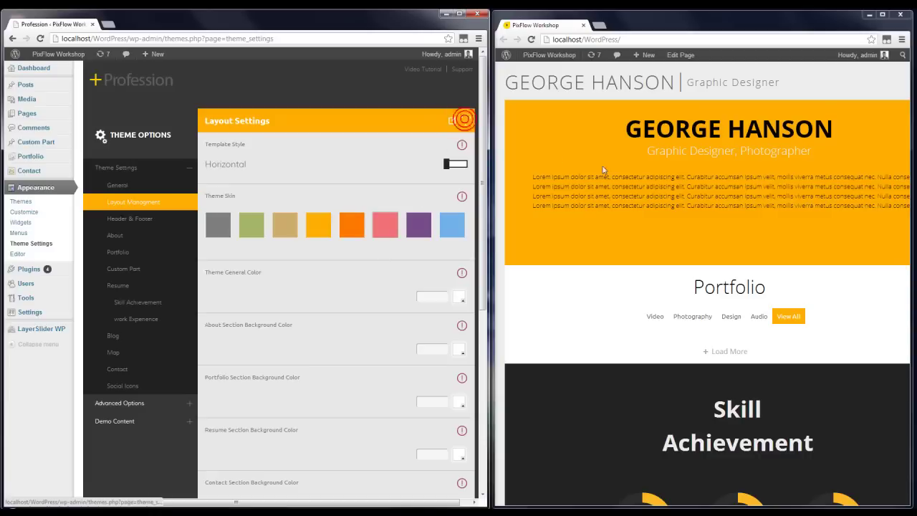
Reload the site preview to see the red skin in the horizontal layout
click(592, 138)
key(F5)
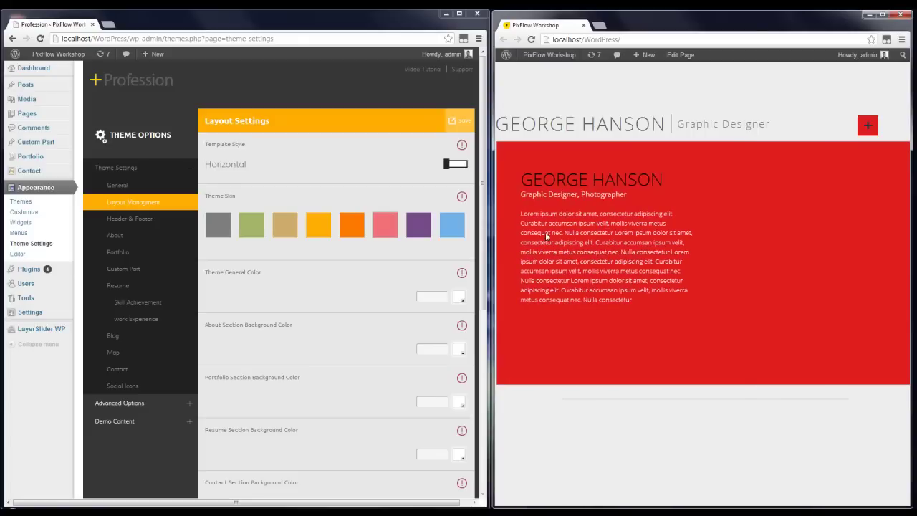
click(318, 283)
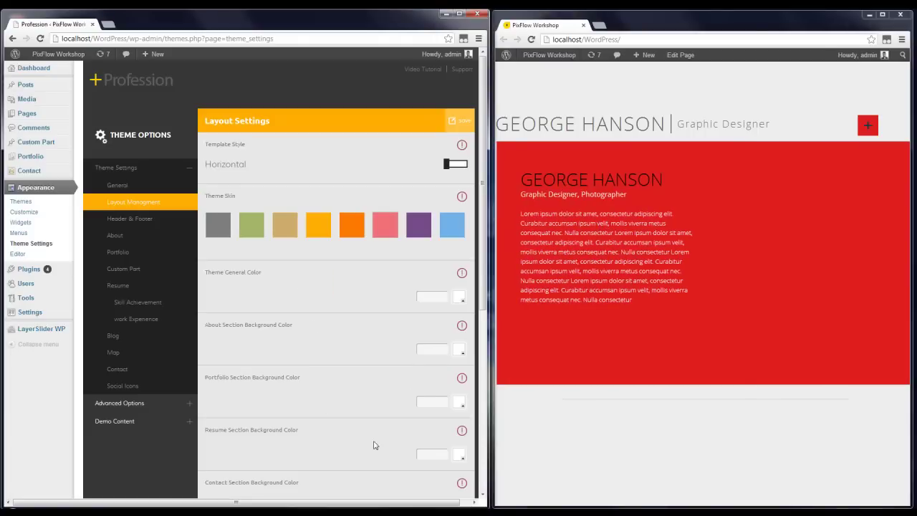
In Header & Footer, set a new header name and subtitle 'Web Developer', save, and reload
click(129, 226)
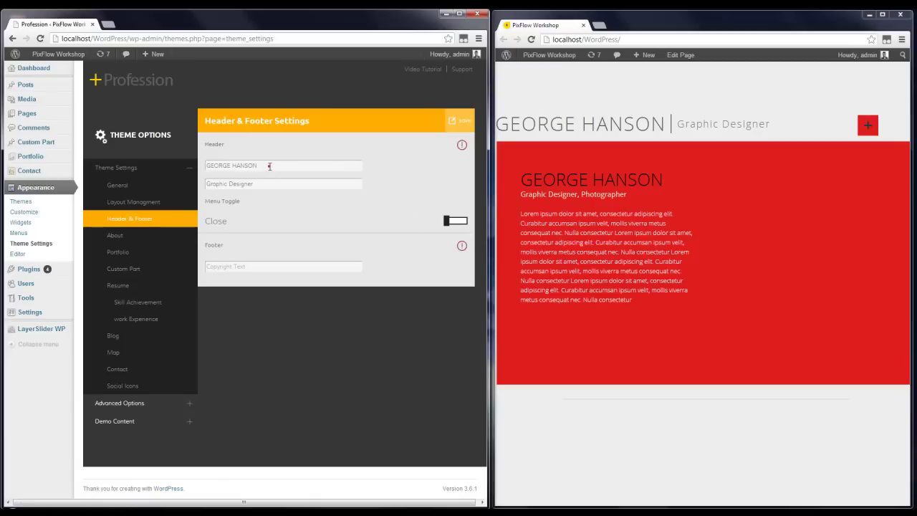
drag(270, 165, 208, 166)
text(John Doe)
triple_click(283, 182)
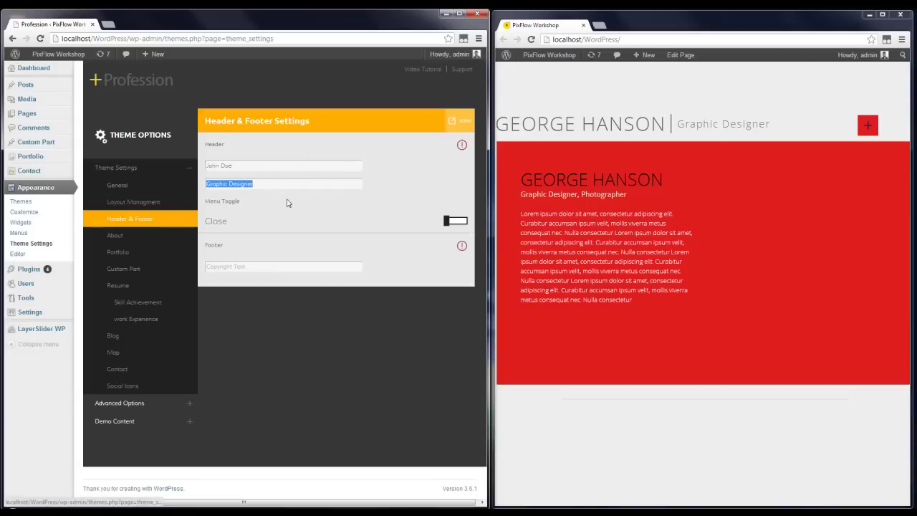
text(Web Developer)
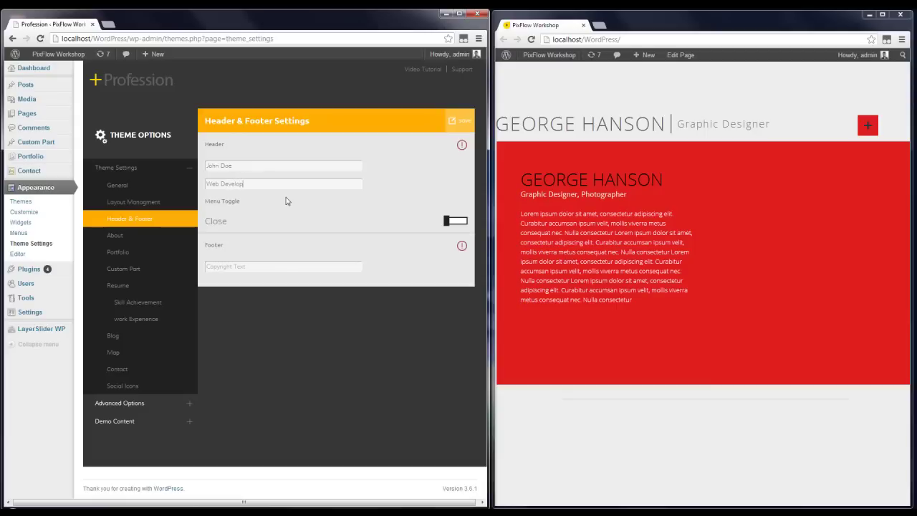
click(459, 120)
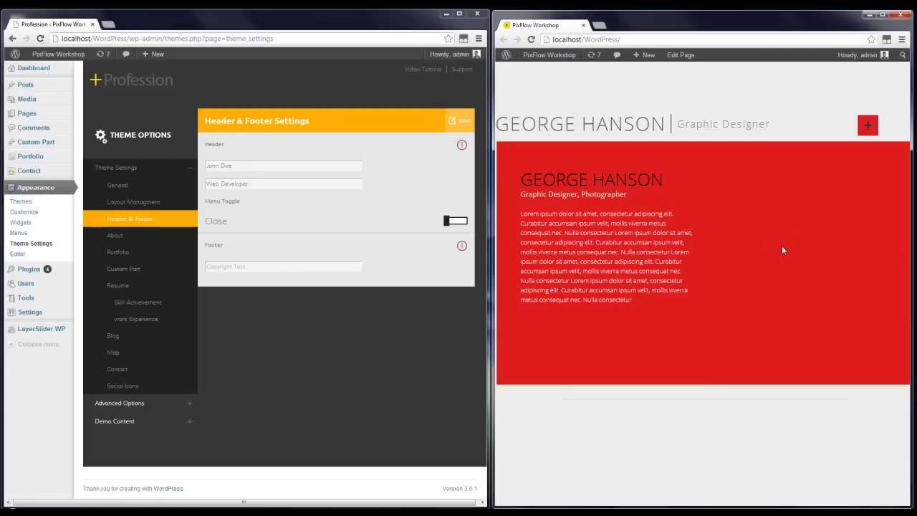
key(F5)
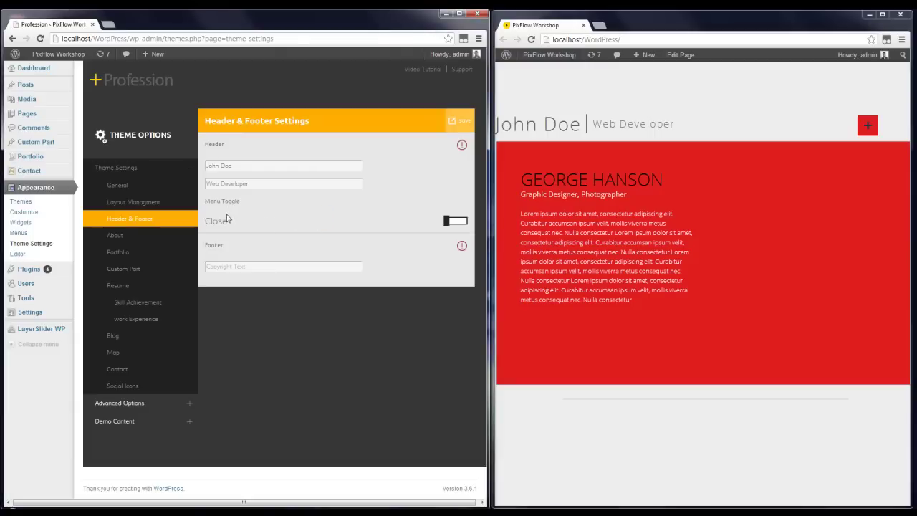
Set Menu Toggle to Open and test the menu button on the reloaded site
click(455, 222)
key(F5)
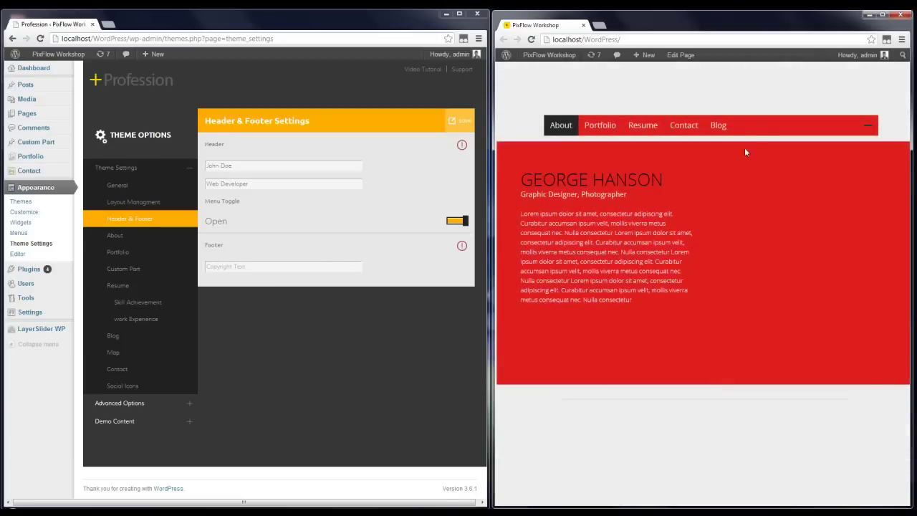
click(869, 128)
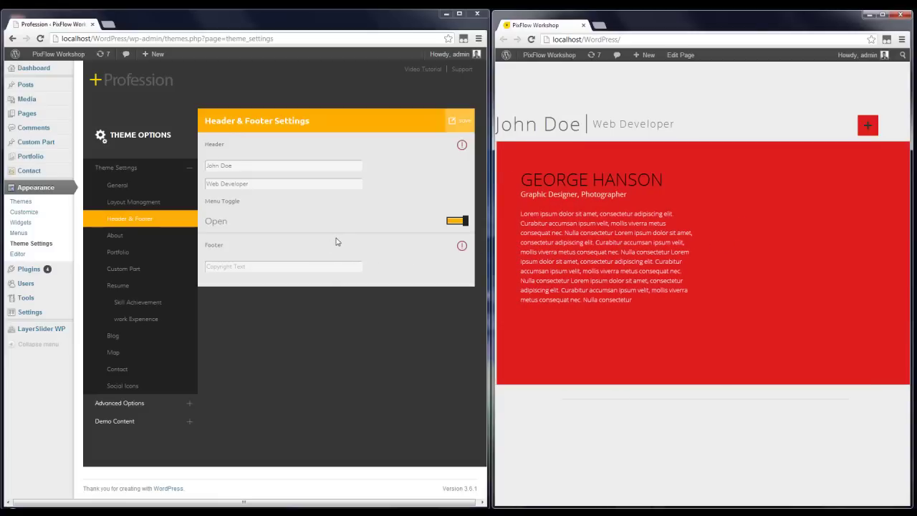
Change the About Label to 'Home', save, and reload the site preview
click(127, 235)
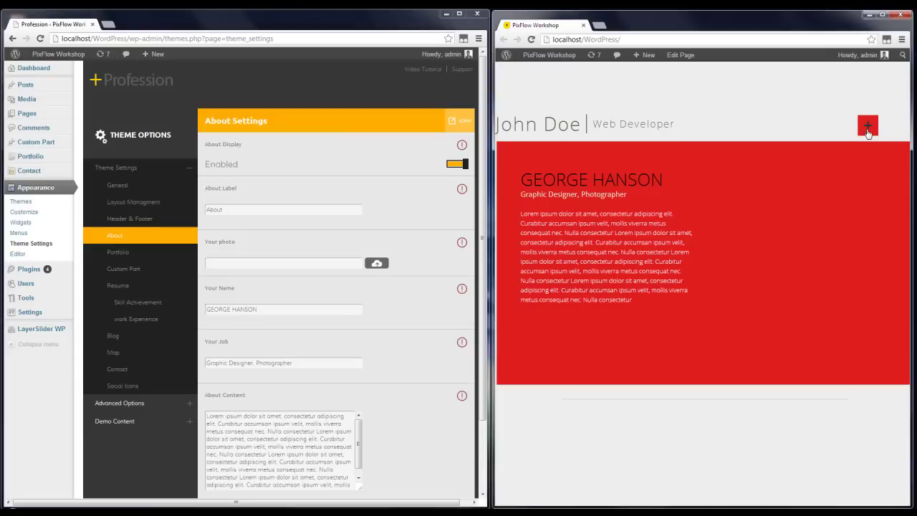
click(868, 125)
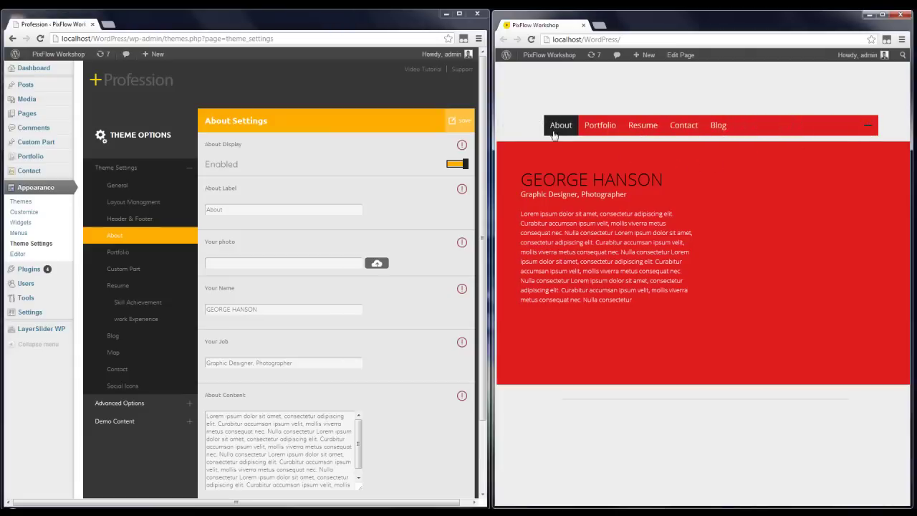
click(254, 210)
drag(240, 210, 203, 209)
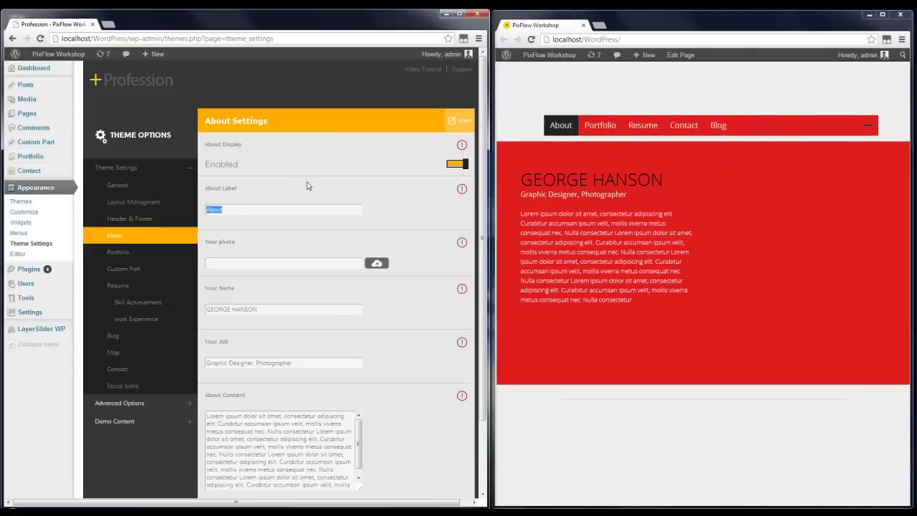
text(Home)
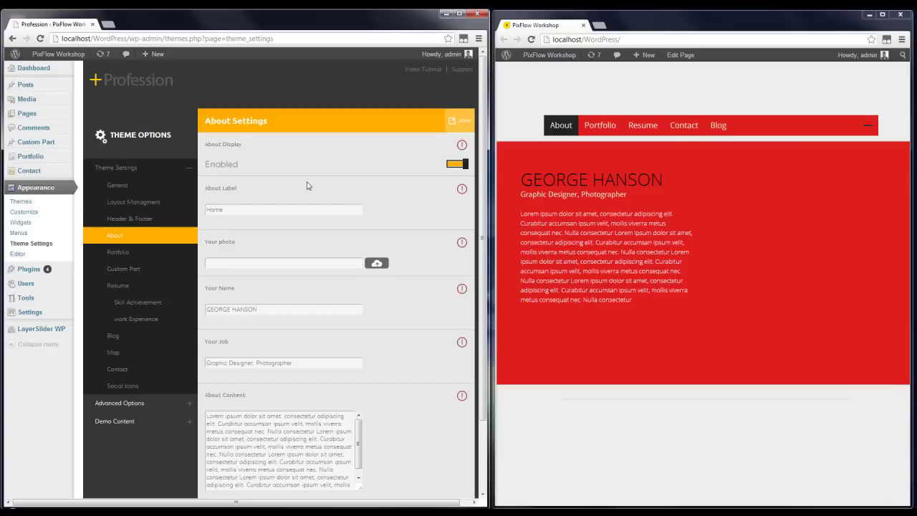
click(452, 123)
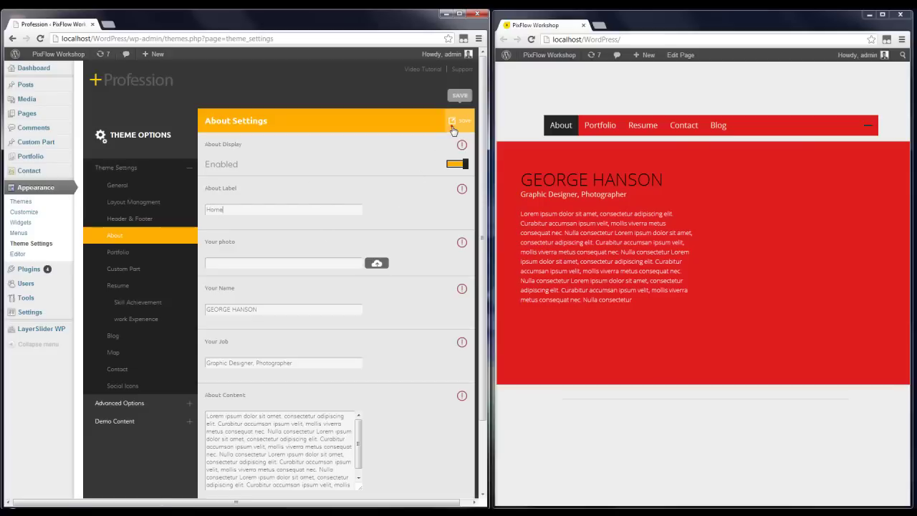
click(789, 250)
key(F5)
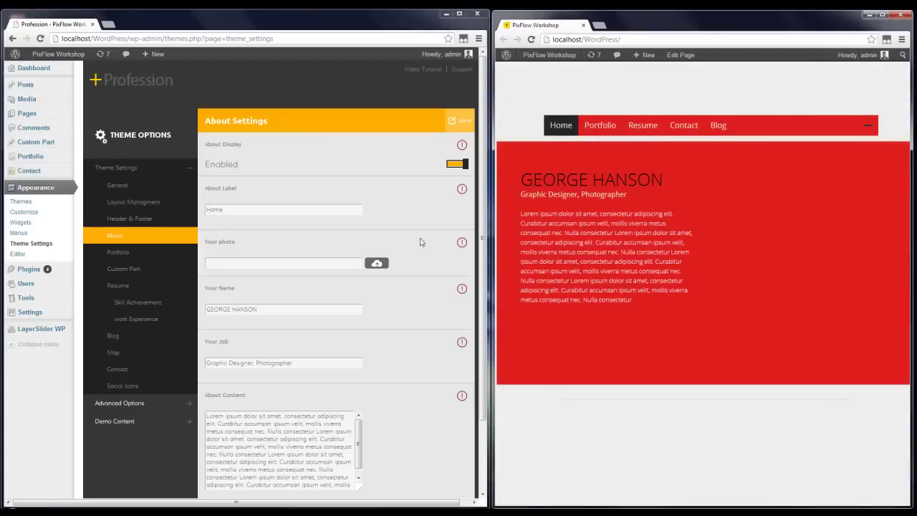
Set Your Name to a new name and Your Job to 'Designer', save, then open Portfolio settings
click(348, 232)
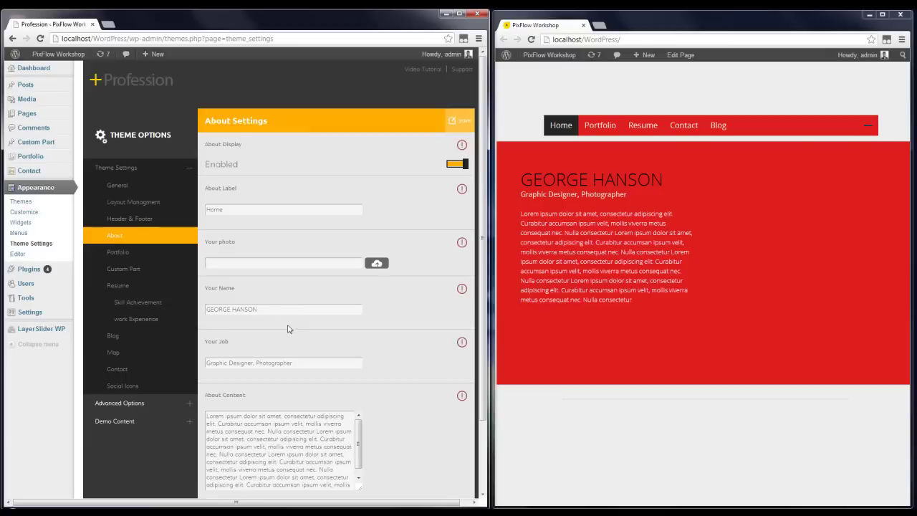
drag(278, 313, 204, 317)
text(Jo)
drag(299, 363, 201, 370)
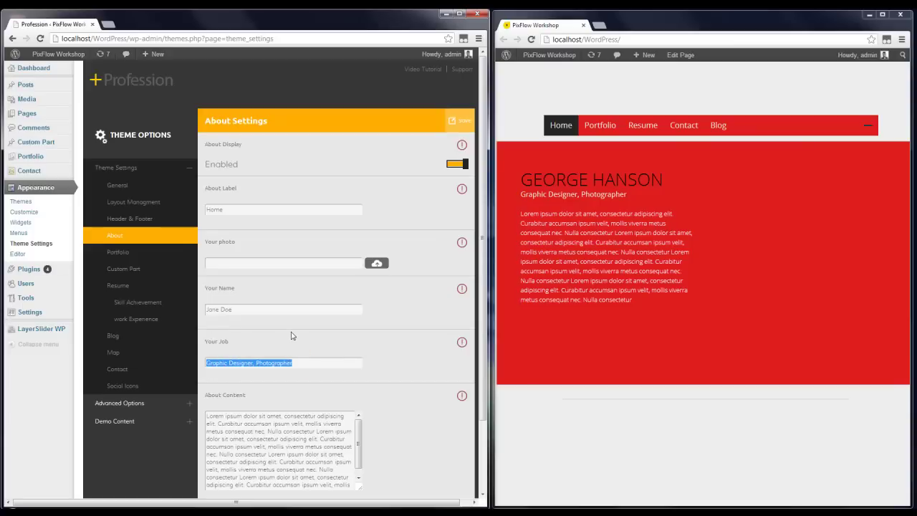
text(Designer)
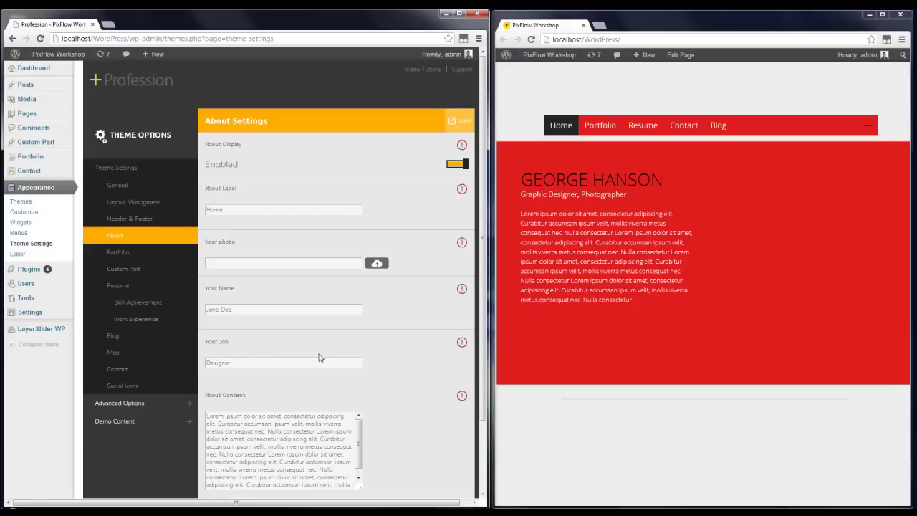
scroll(319, 357, down, 1)
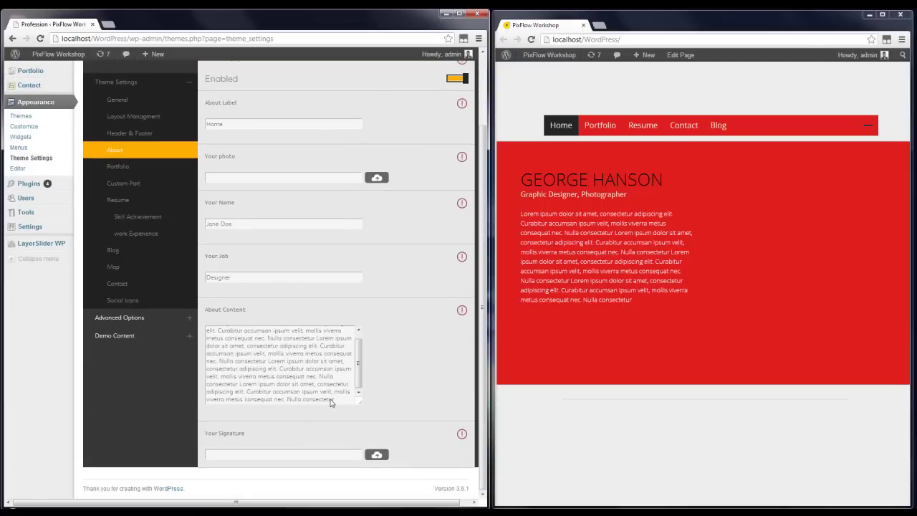
scroll(384, 365, up, 1)
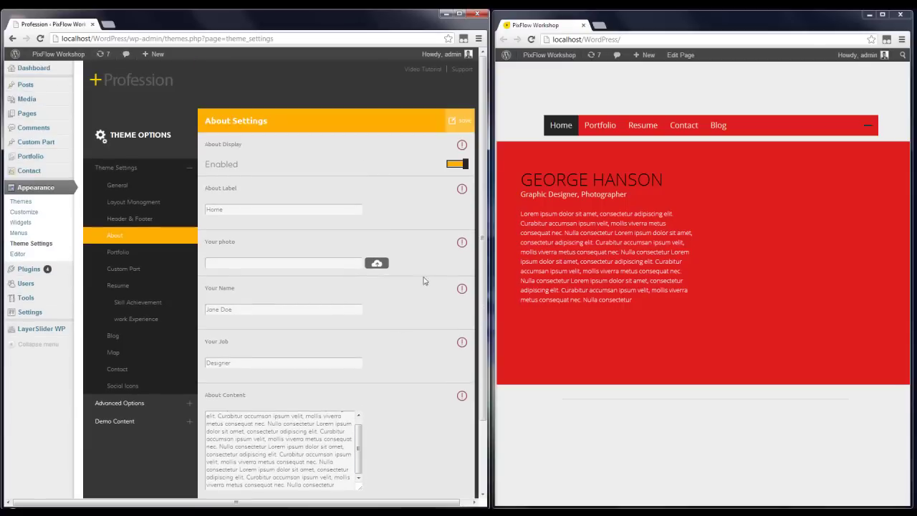
click(462, 121)
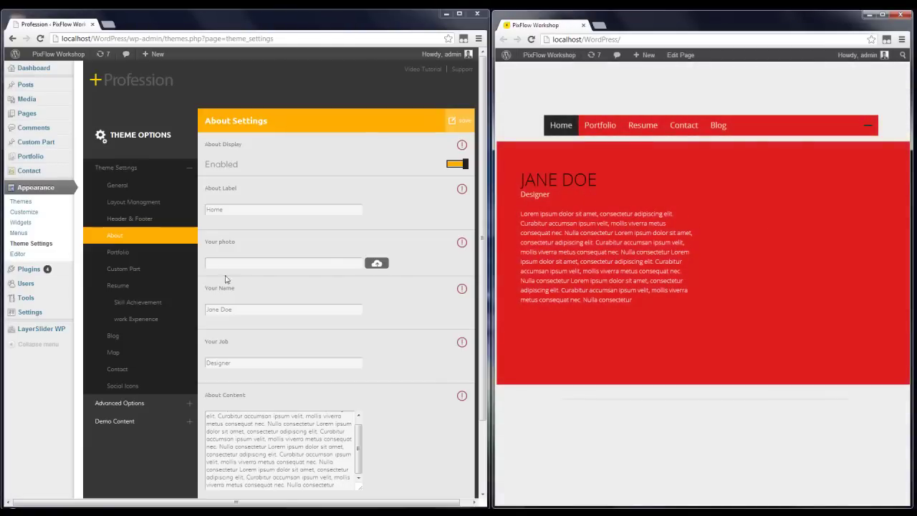
click(136, 252)
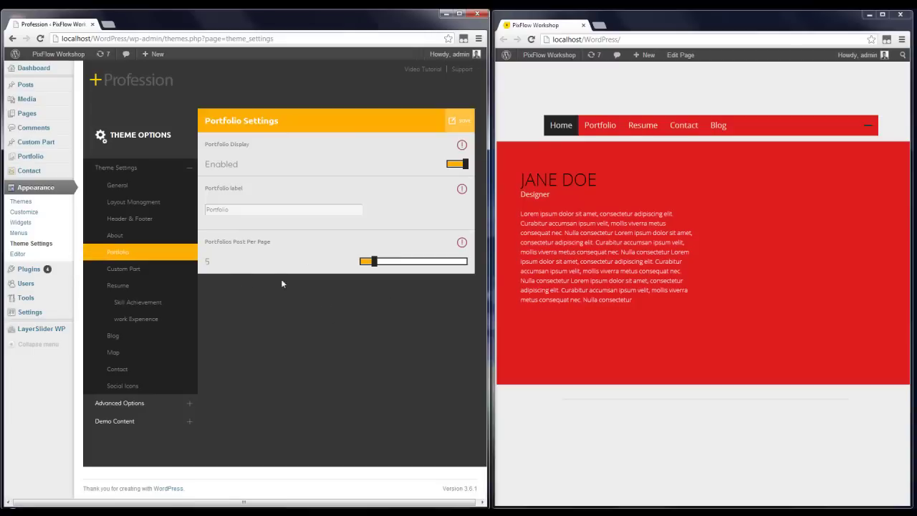
View Portfolio and Custom Part settings, then open Resume Settings and the site's Resume section
click(595, 122)
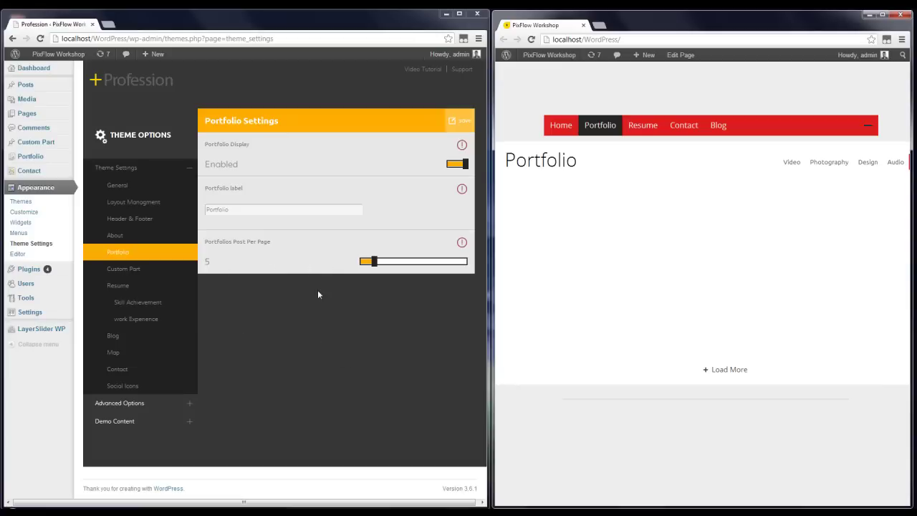
click(160, 270)
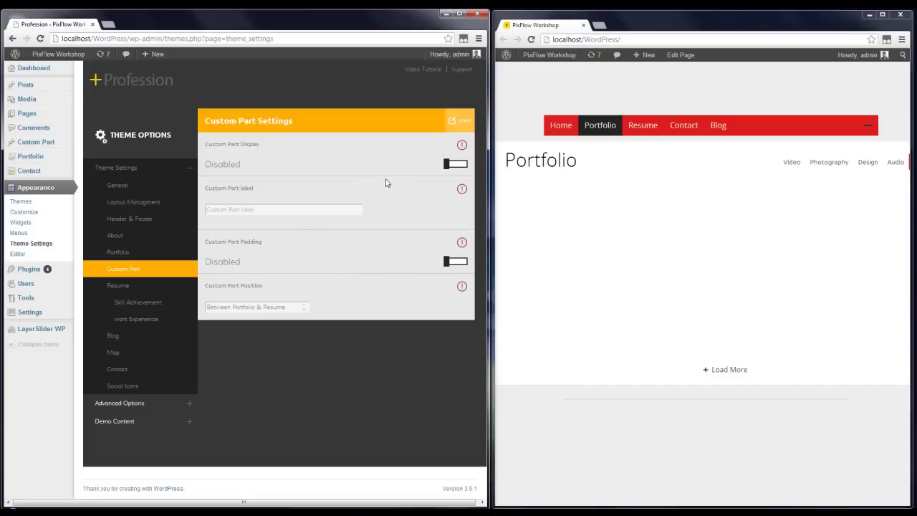
click(152, 288)
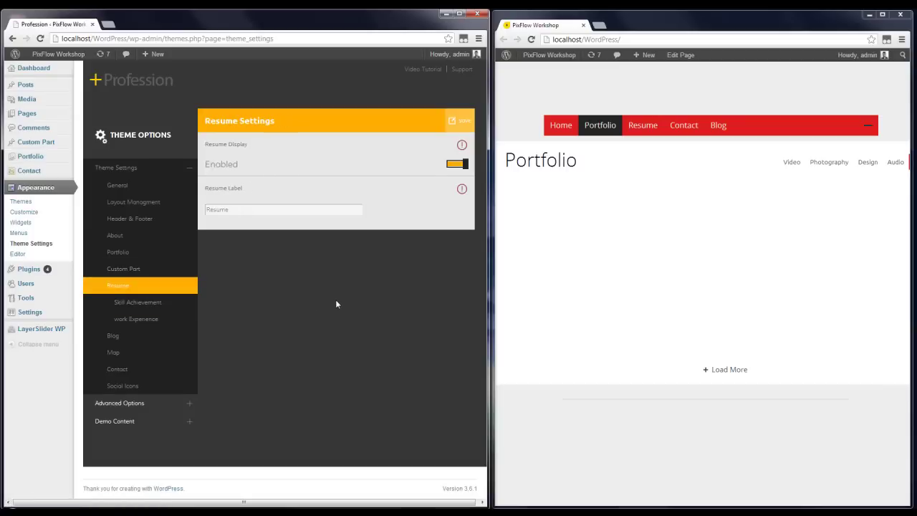
click(714, 223)
key(F5)
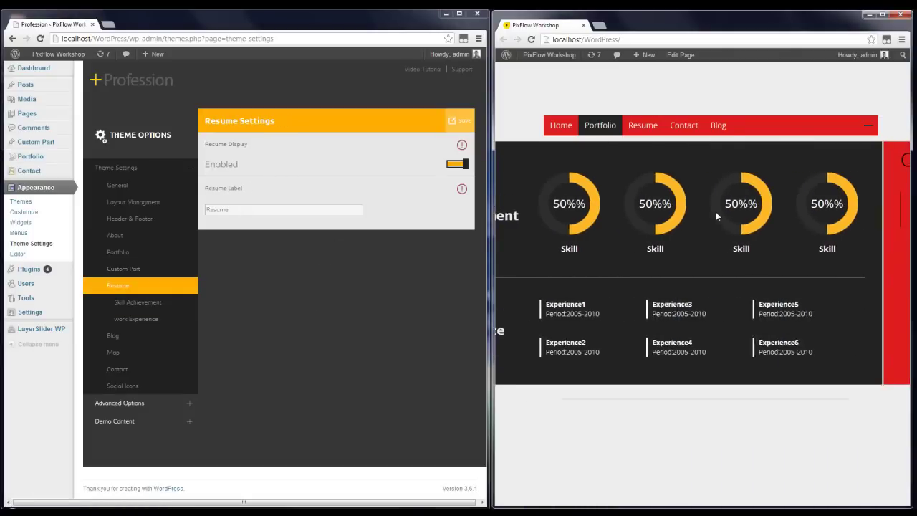
click(643, 125)
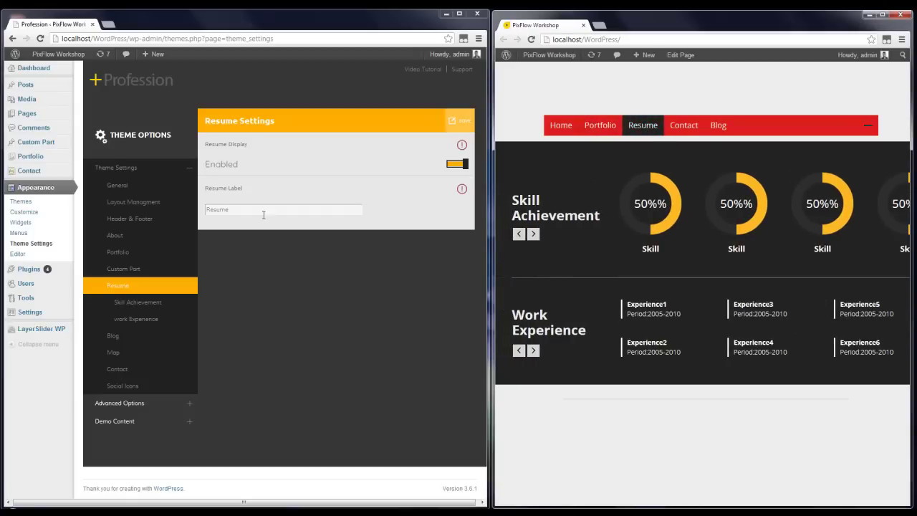
Rename the Resume Label to 'My Works', save, and confirm it in the reloaded site menu
drag(243, 208, 206, 208)
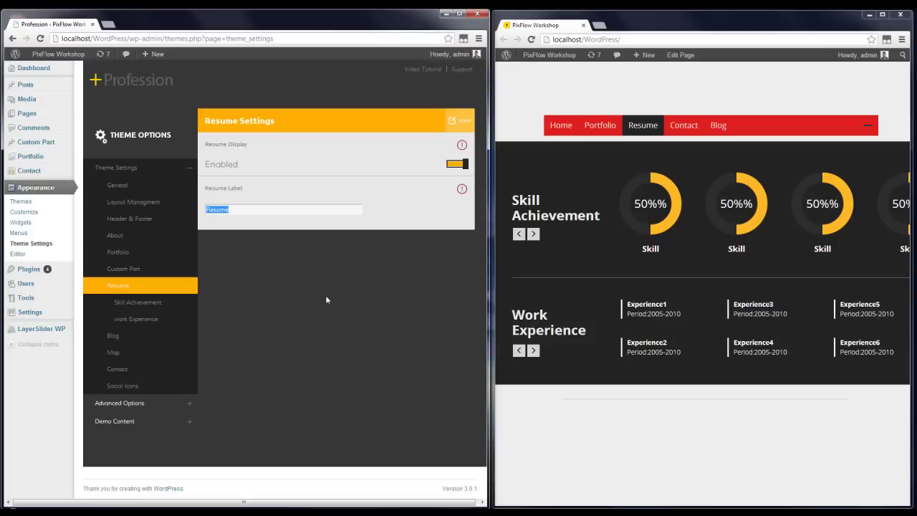
text(My Works)
click(450, 124)
key(F5)
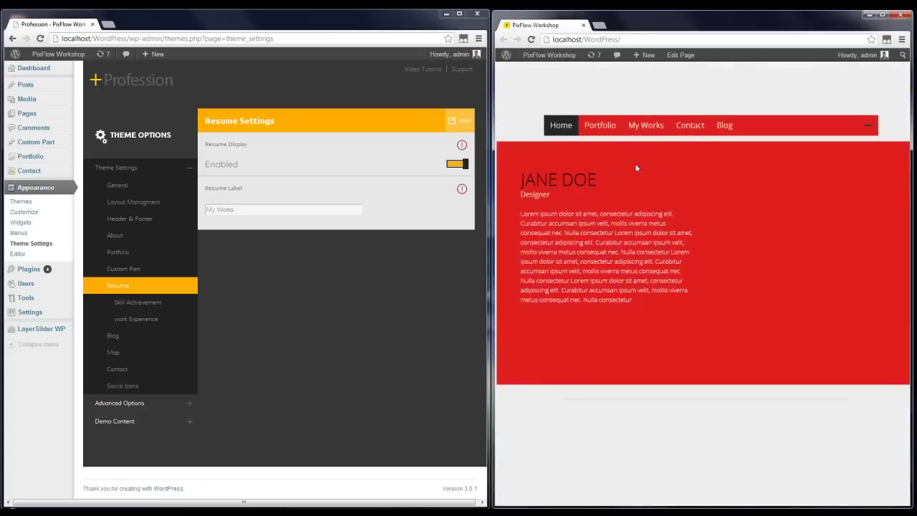
click(660, 134)
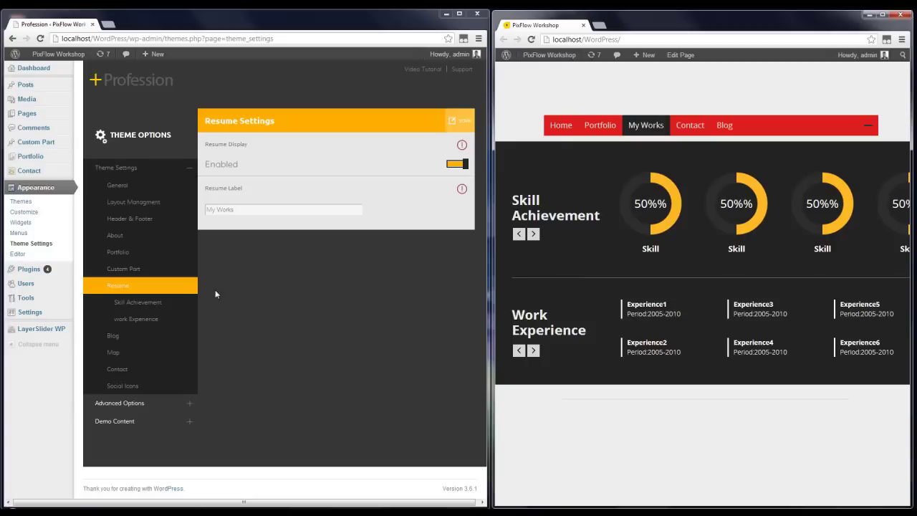
click(158, 302)
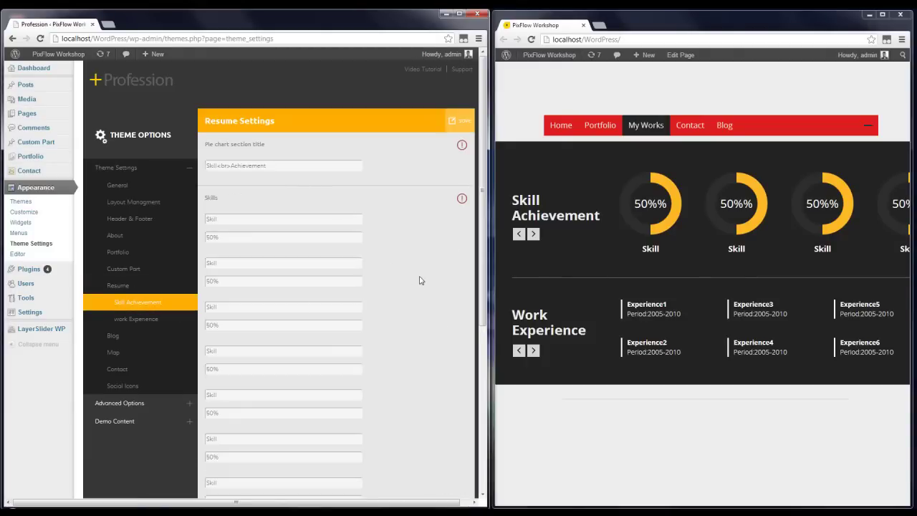
Rename the first skill to 'Design' with a value of 75 and save
scroll(727, 301, down, 1)
double_click(214, 219)
text(Design)
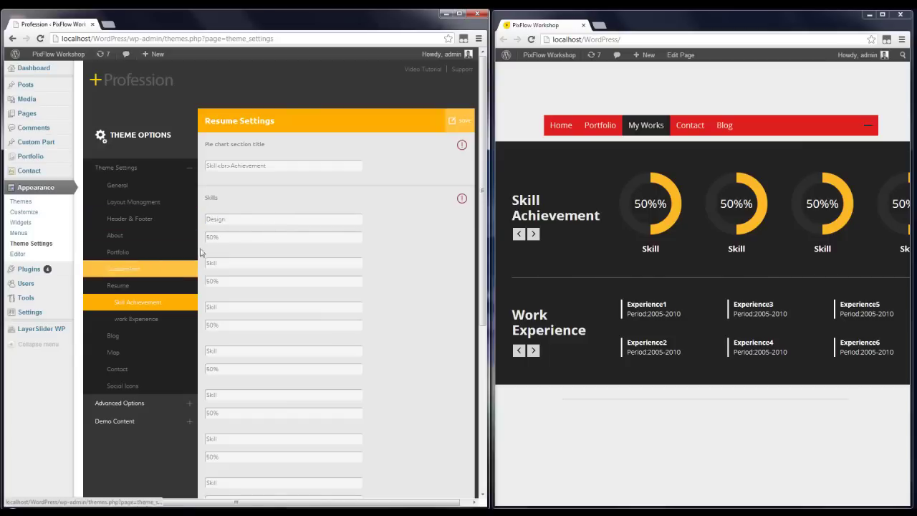
drag(225, 237, 207, 238)
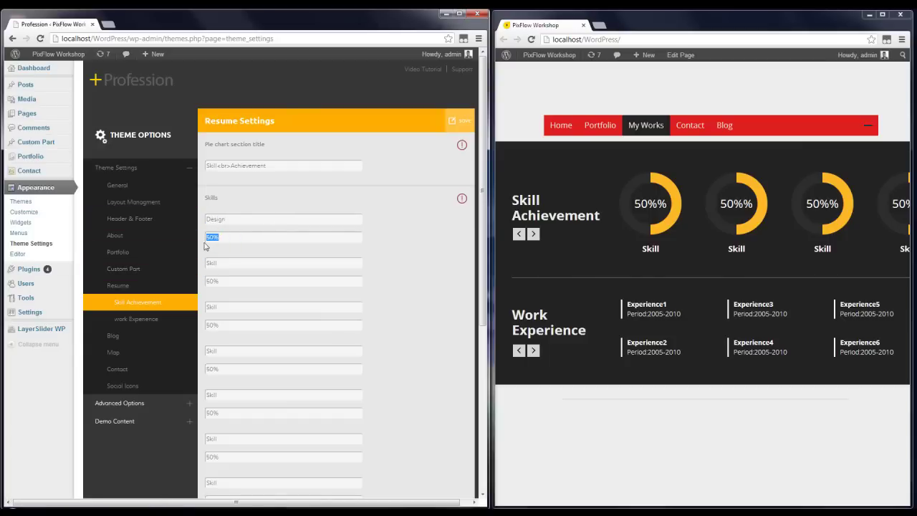
text(75)
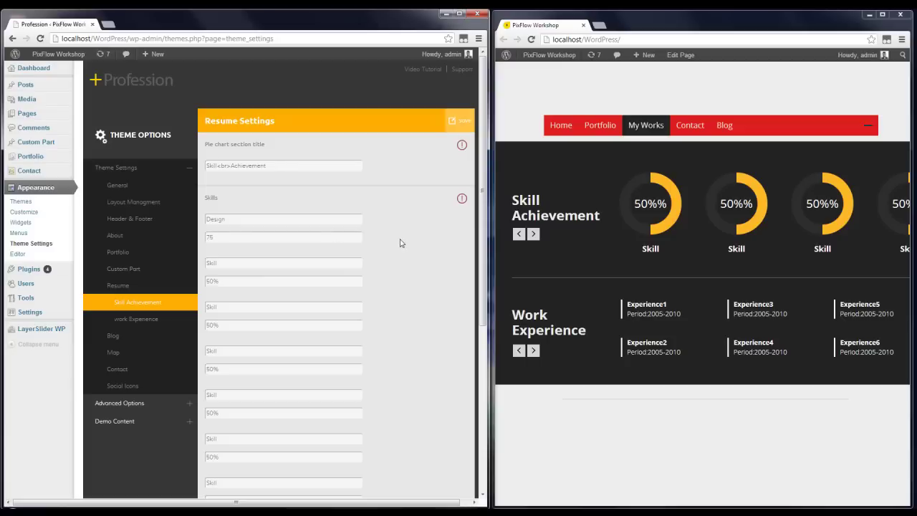
click(457, 121)
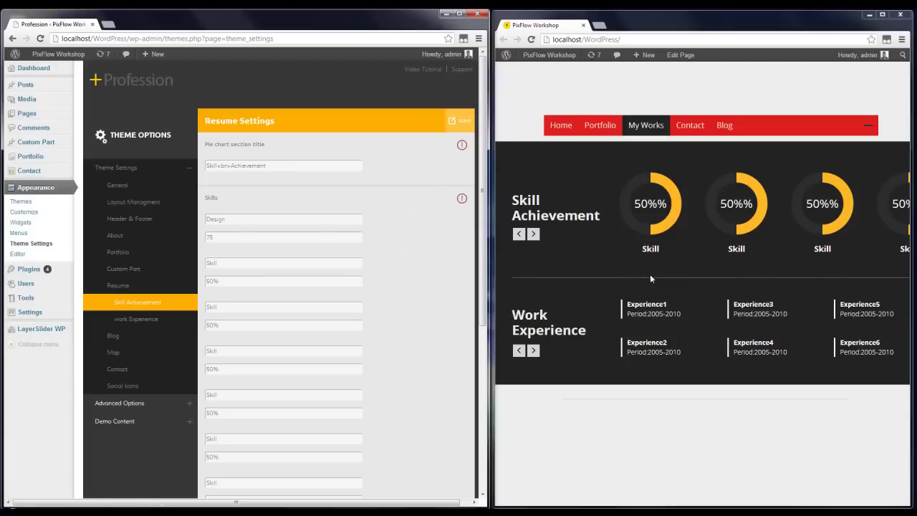
Reload the site preview to check the 75% Design chart under My Works, then open work Experience settings
click(650, 278)
key(F5)
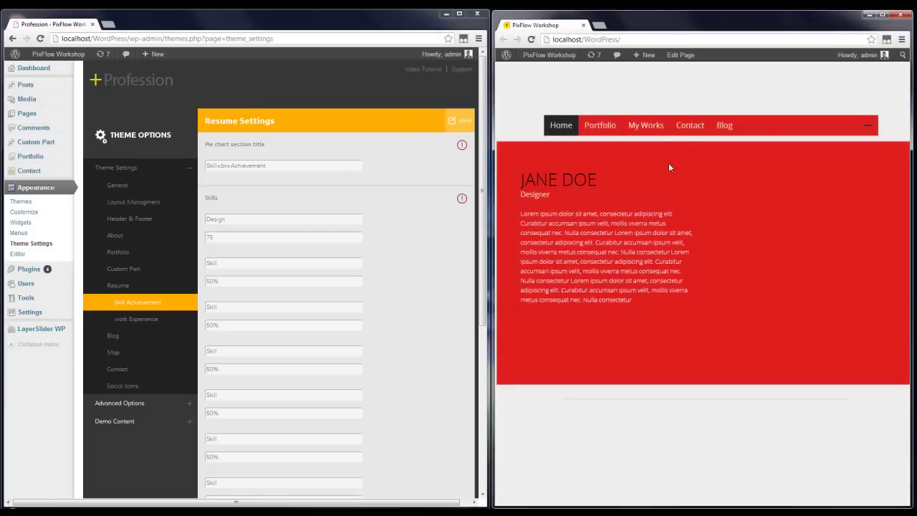
click(645, 125)
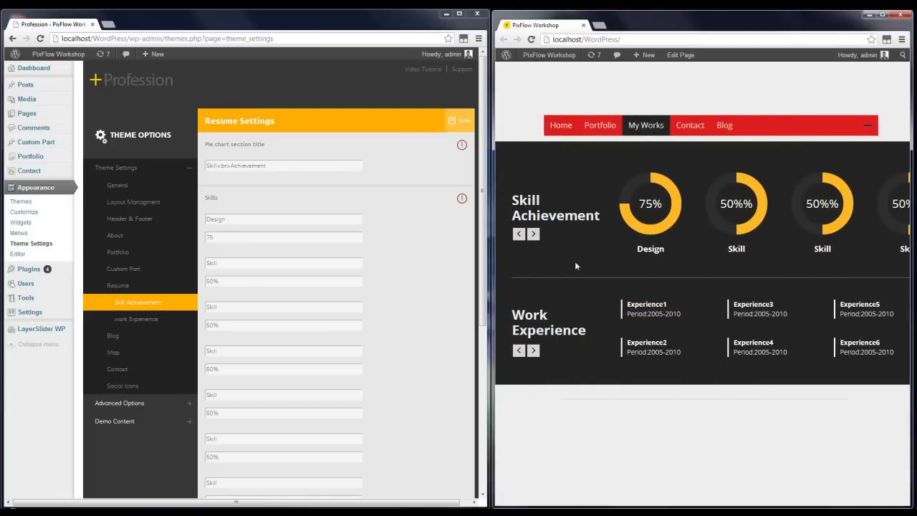
click(150, 325)
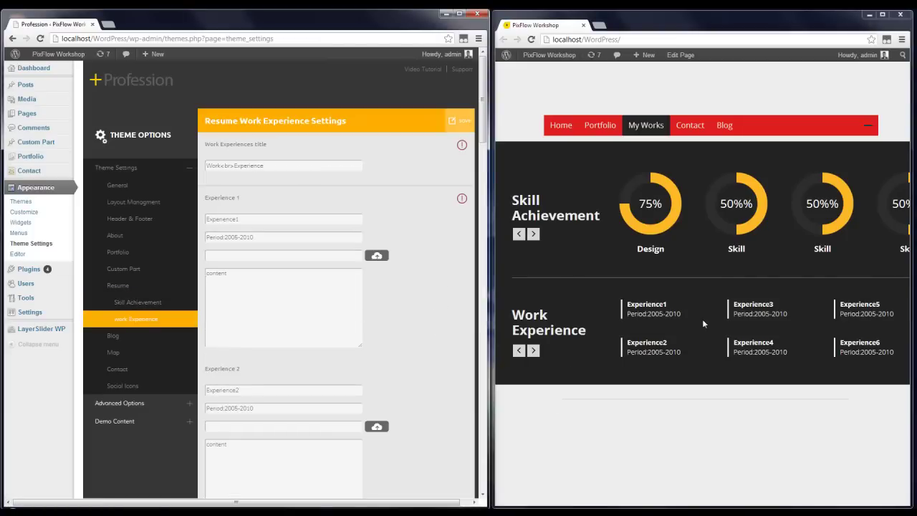
Change Experience 1 to Logo Design, period 2008-2011, with an awesome-experience description, and save
scroll(398, 319, down, 1)
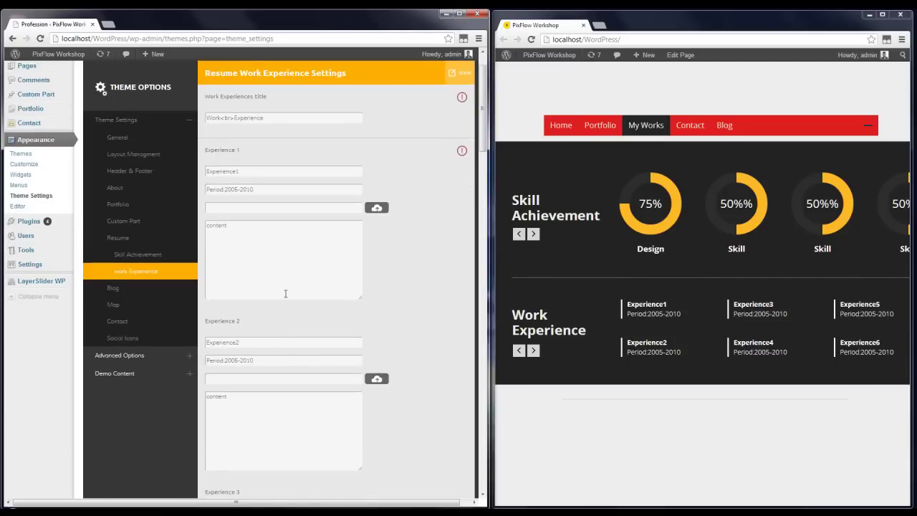
double_click(262, 174)
text(J)
click(260, 190)
click(288, 237)
double_click(300, 243)
key(BackSpace)
click(451, 80)
Reload the site, view the Logo Design experience details in the resume, then open Blog settings
key(F5)
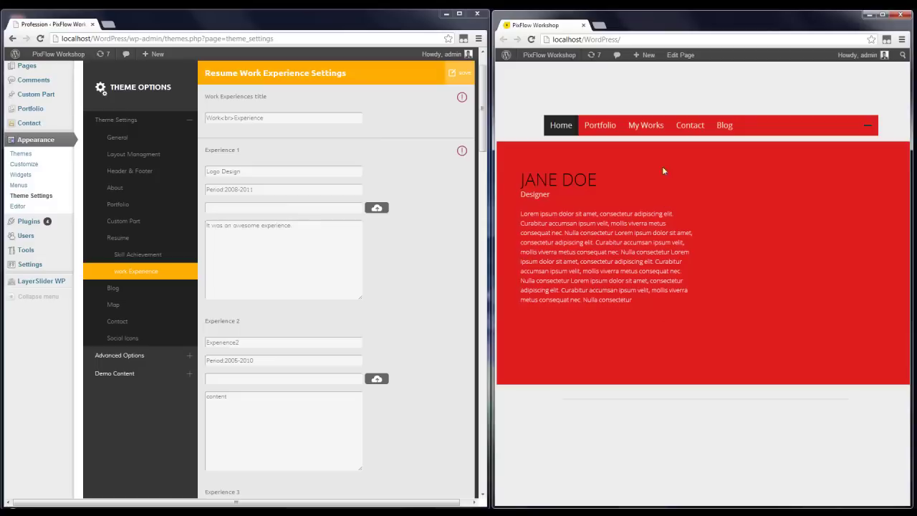
click(646, 126)
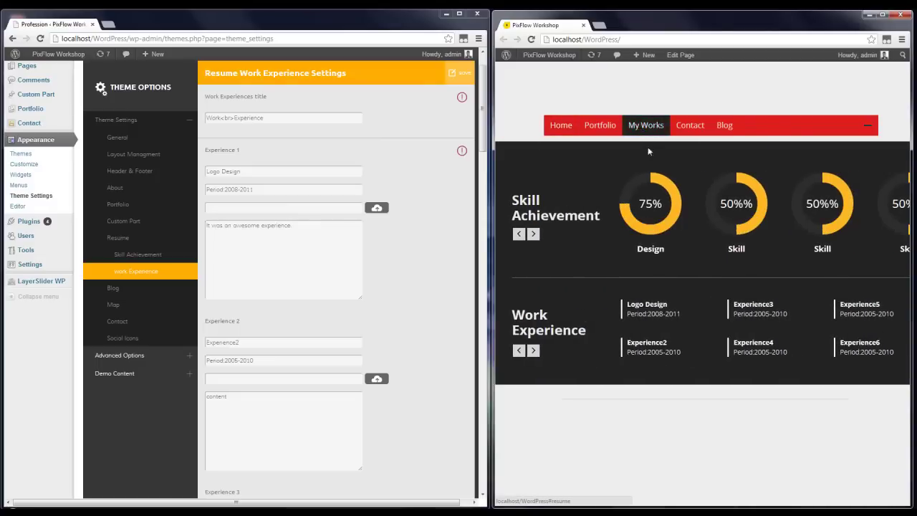
click(658, 317)
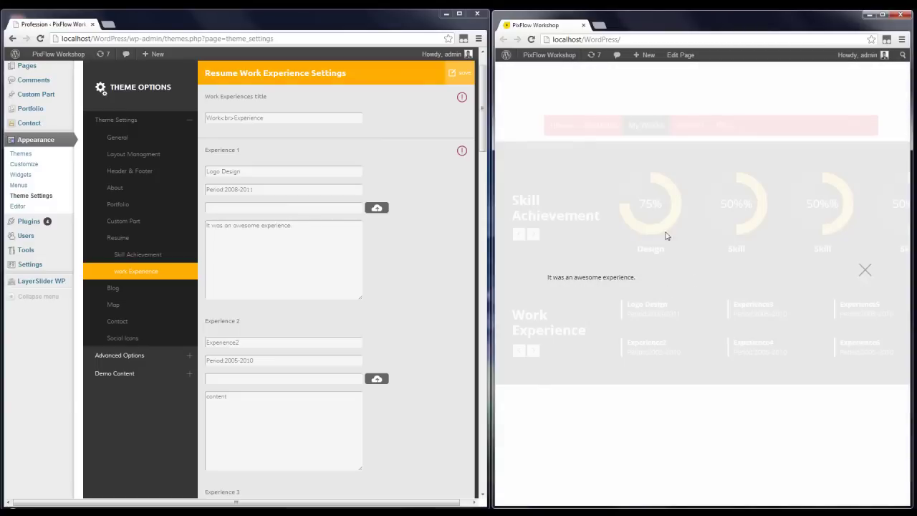
click(866, 272)
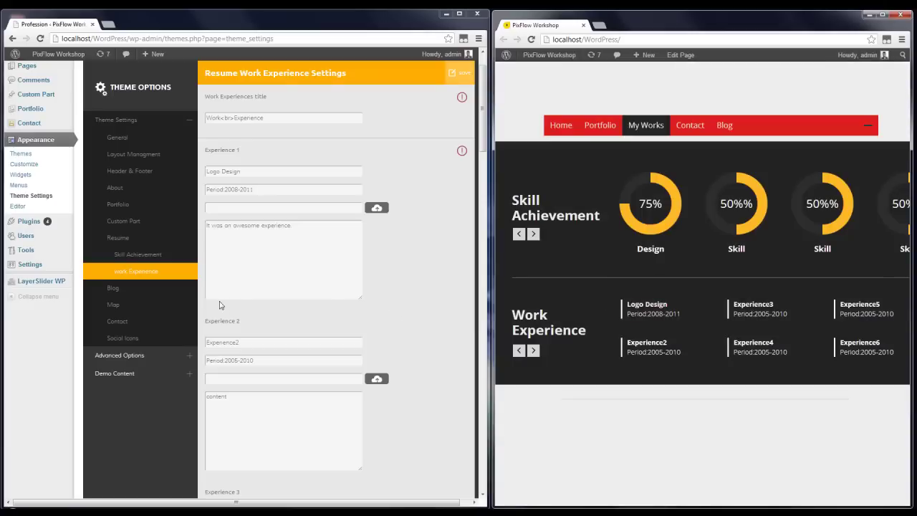
click(136, 287)
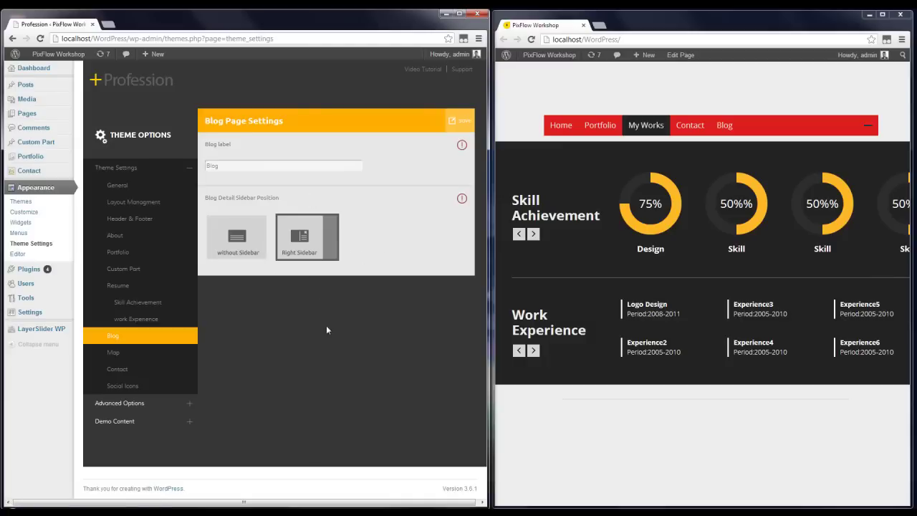
click(717, 146)
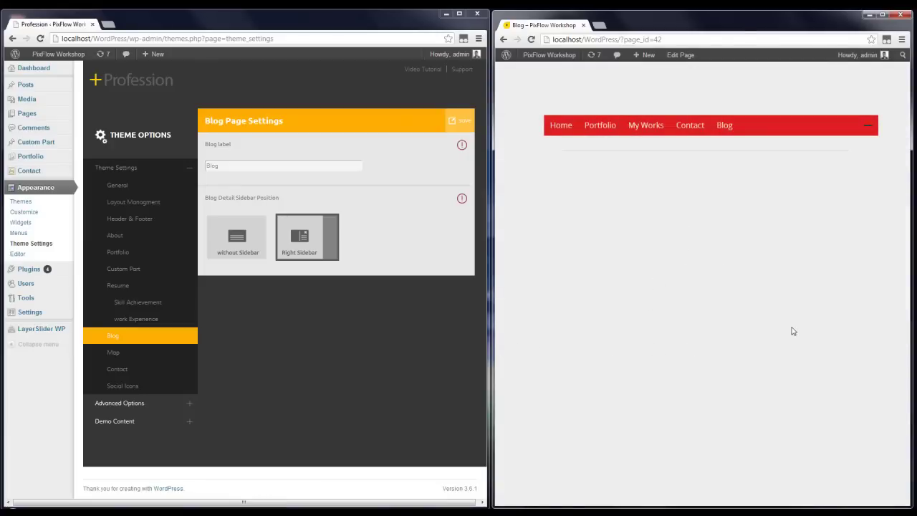
click(868, 126)
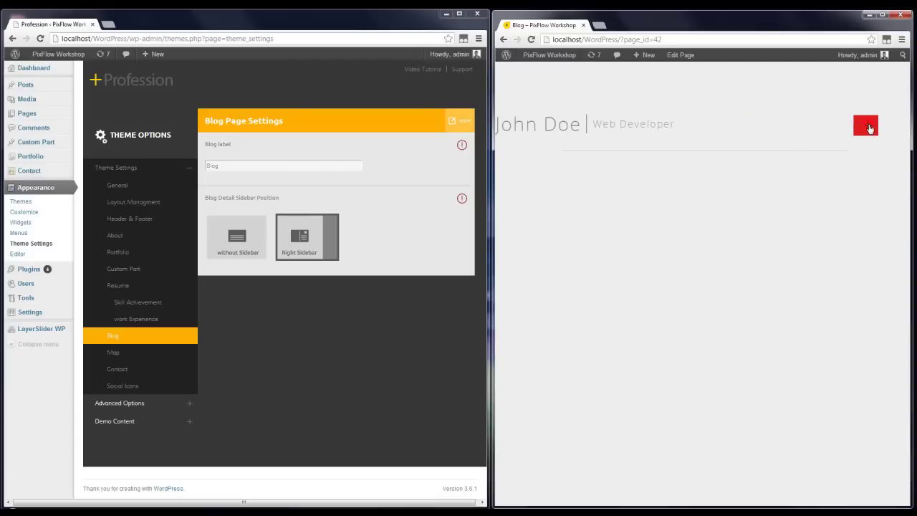
click(869, 127)
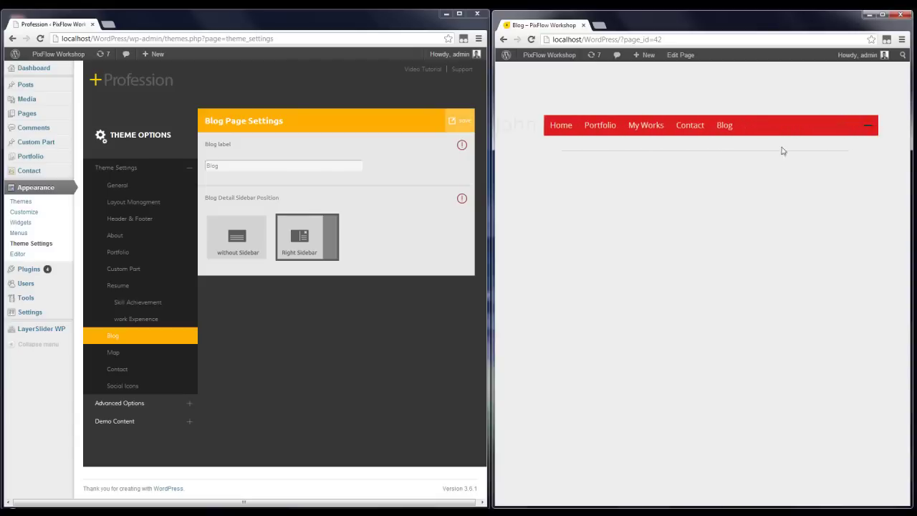
click(650, 133)
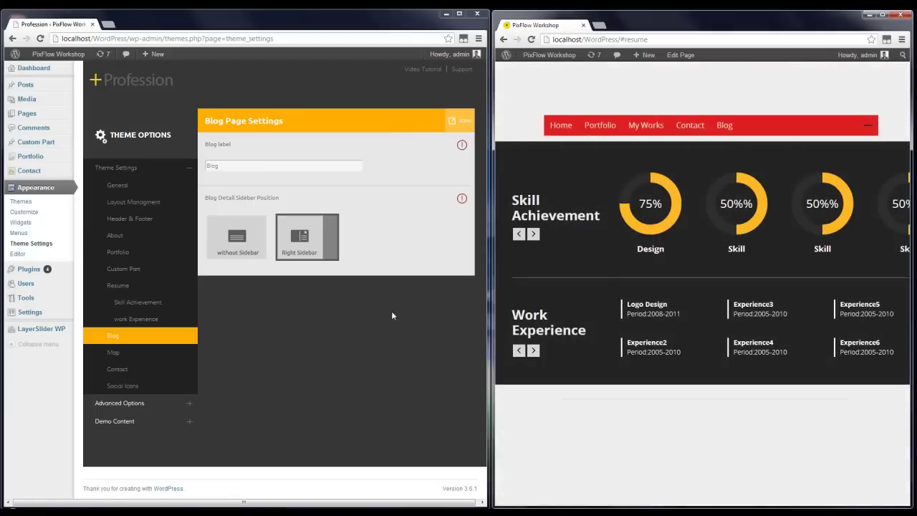
Enable the map display and preview the map in the site's Contact section
click(138, 354)
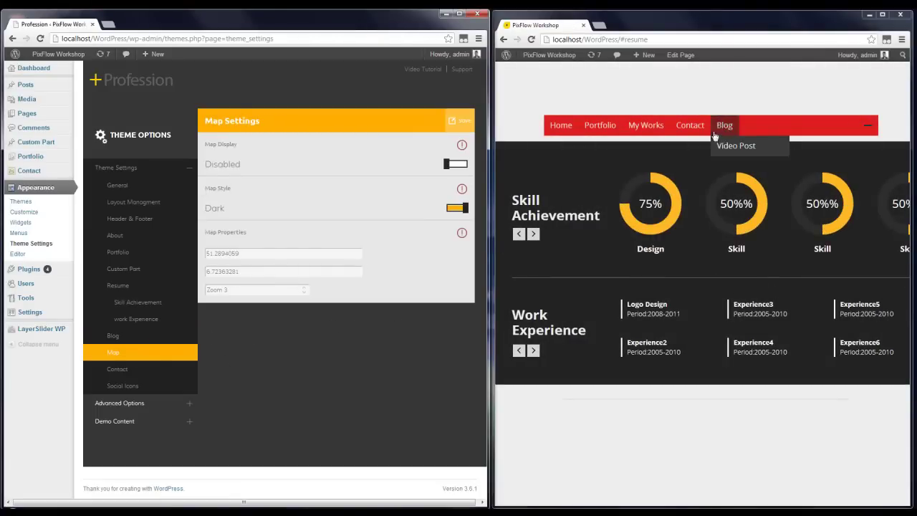
click(690, 126)
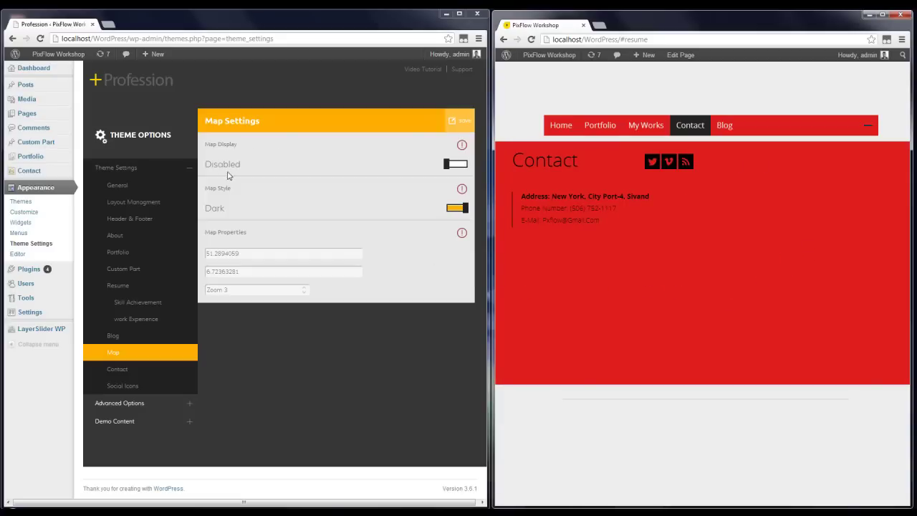
click(451, 164)
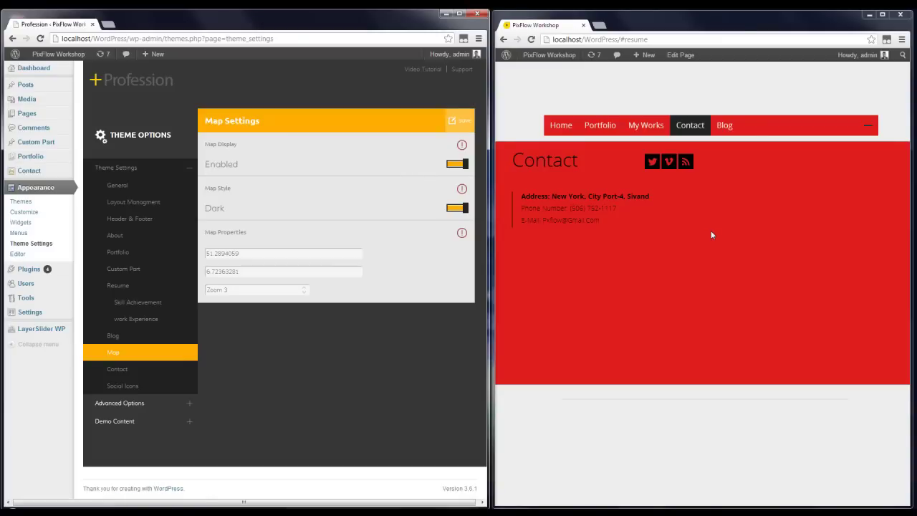
key(F5)
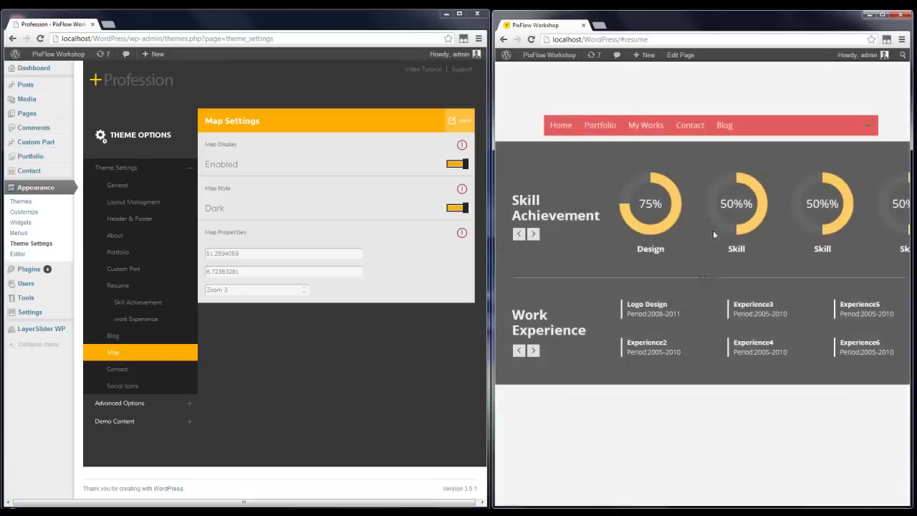
click(690, 125)
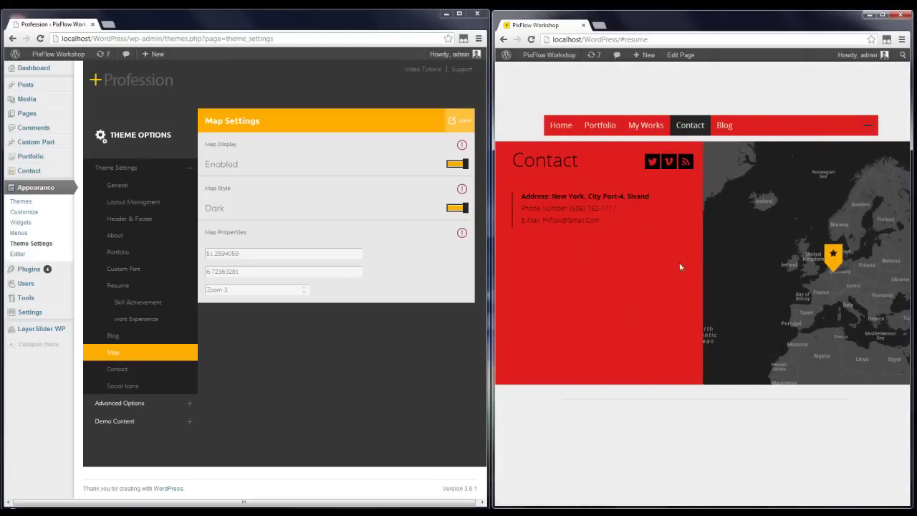
Switch the map style to Light, preview it on the reloaded site, then open contact settings
click(454, 209)
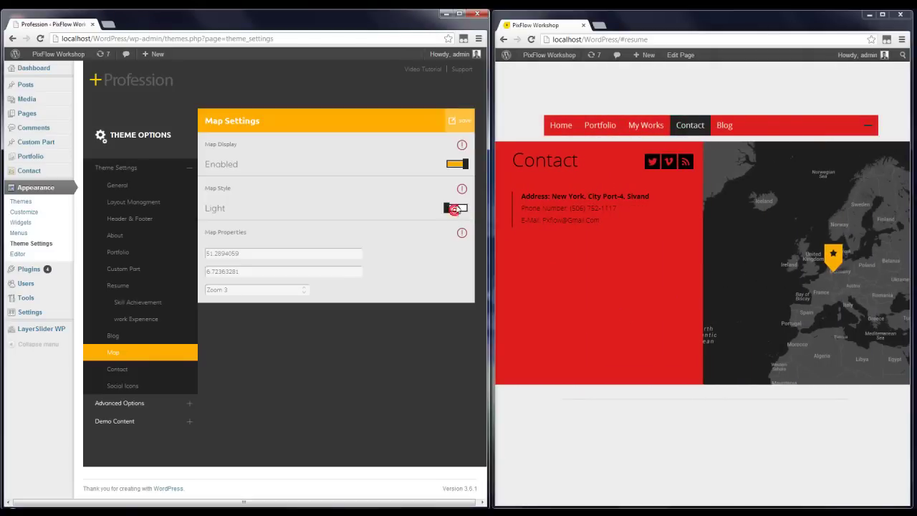
mouse_move(462, 189)
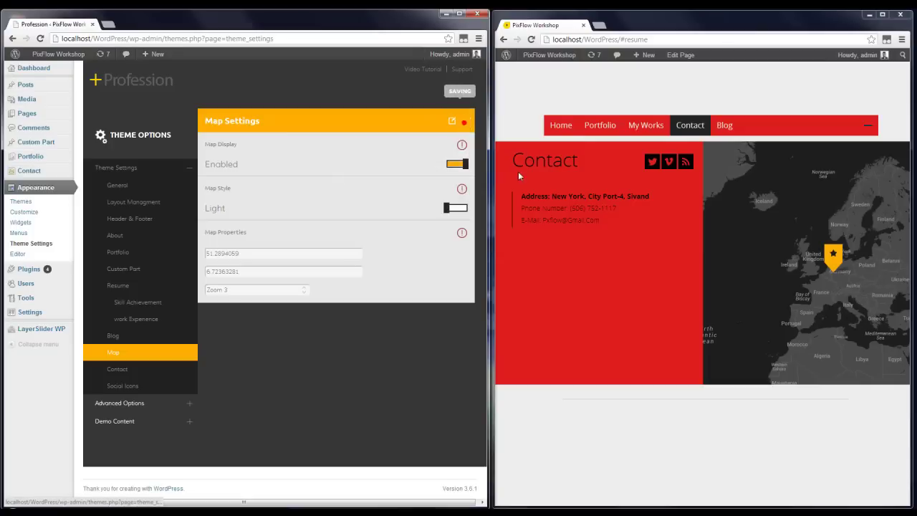
key(F5)
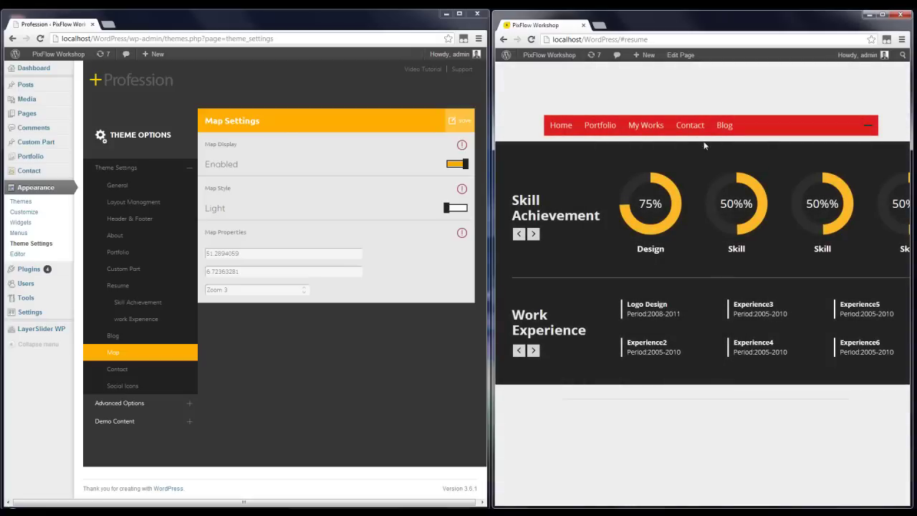
click(696, 134)
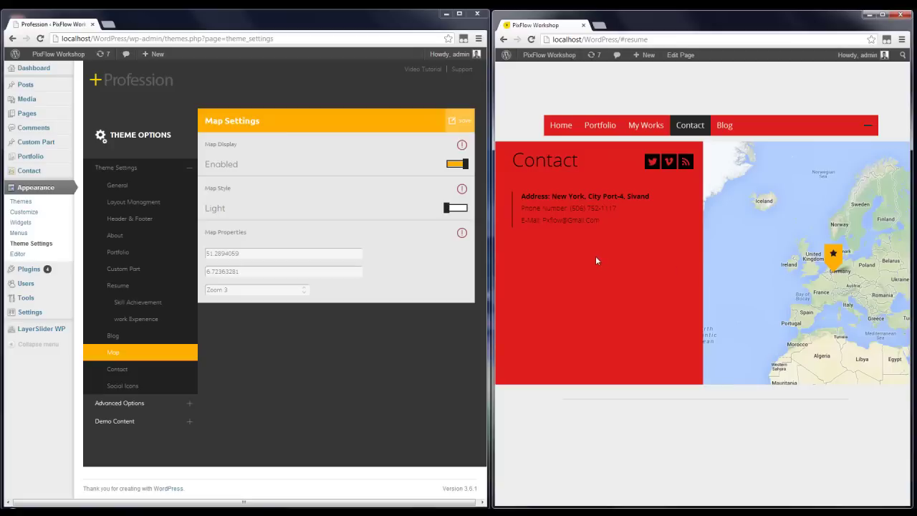
click(122, 367)
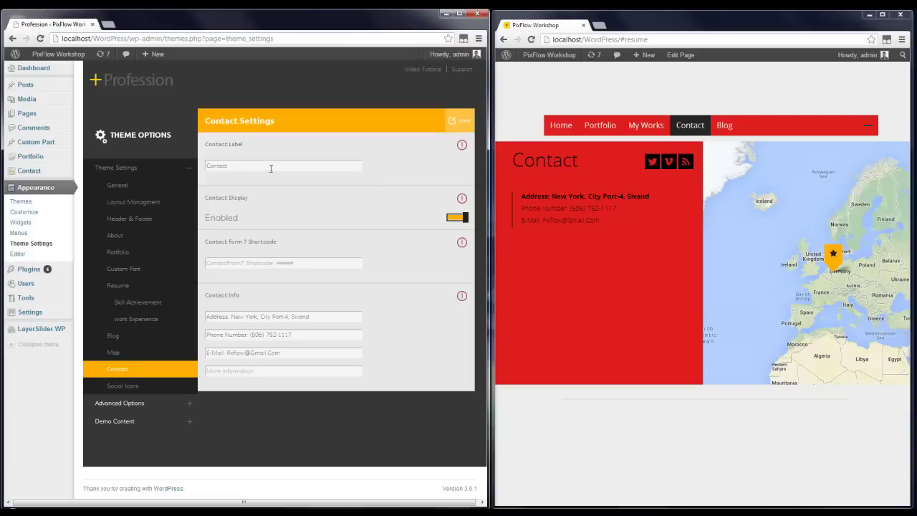
Set the contact label to 'Keep in touch', add 'Just call me!' as more information, save and reload
double_click(244, 167)
text(Ke)
text(ep in touch)
text(Just)
text( call me)
text(!)
click(457, 120)
click(591, 260)
key(F5)
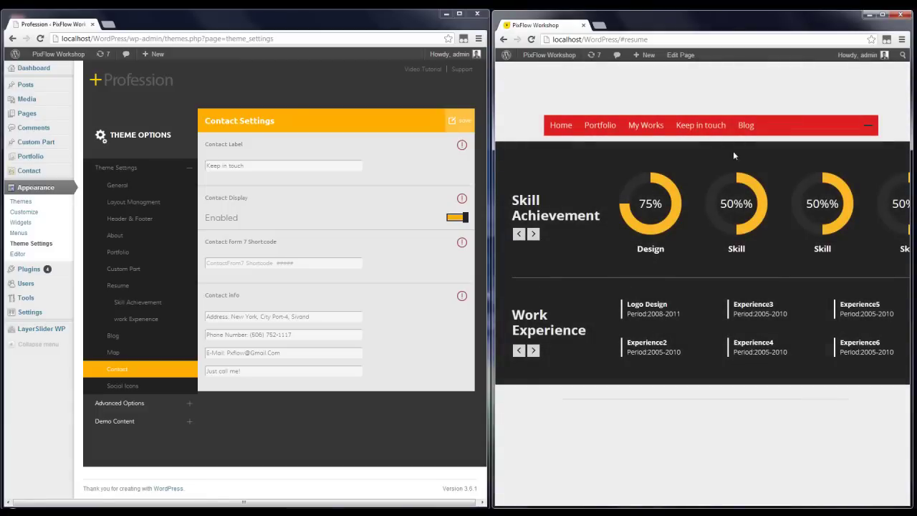
click(701, 125)
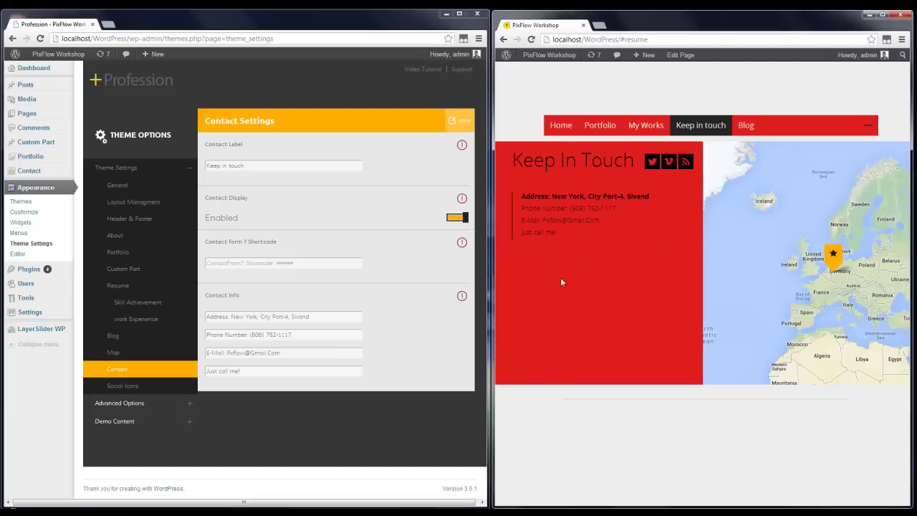
Clear the Twitter address in Social Icons, enter a Facebook address instead, and save
click(168, 395)
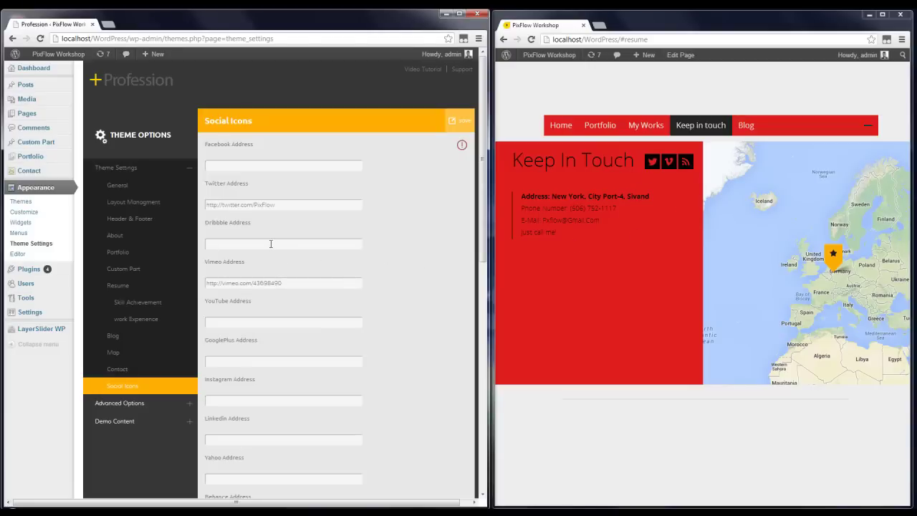
triple_click(283, 205)
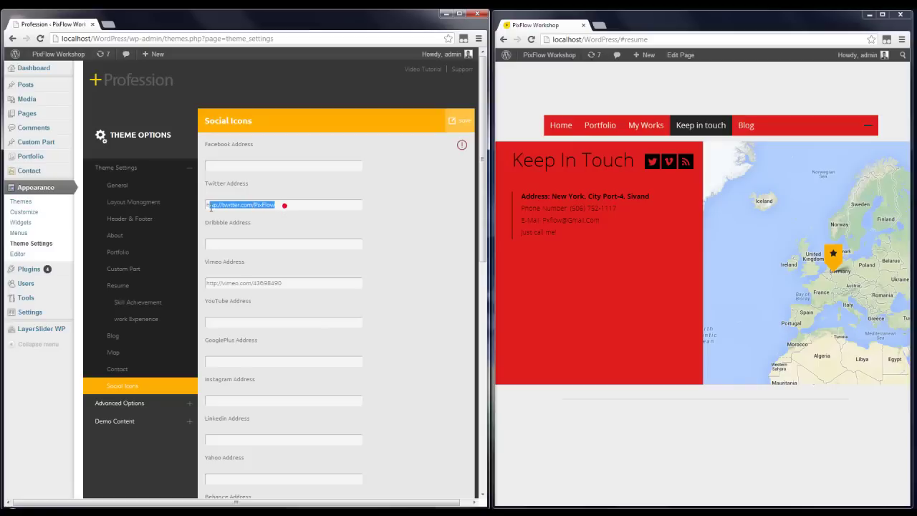
key(BackSpace)
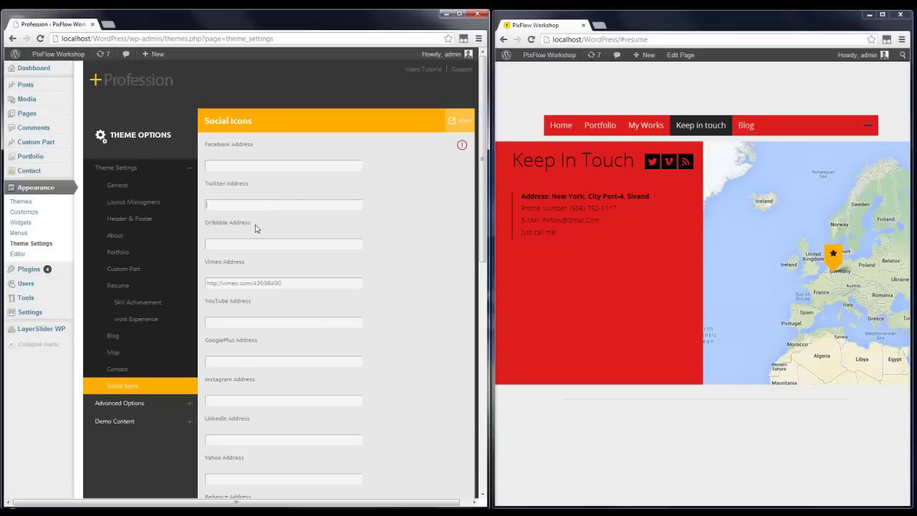
click(277, 167)
text(facebook. co)
click(462, 120)
Reload the site to confirm the Facebook icon under Keep in touch, then open Advanced settings
click(589, 254)
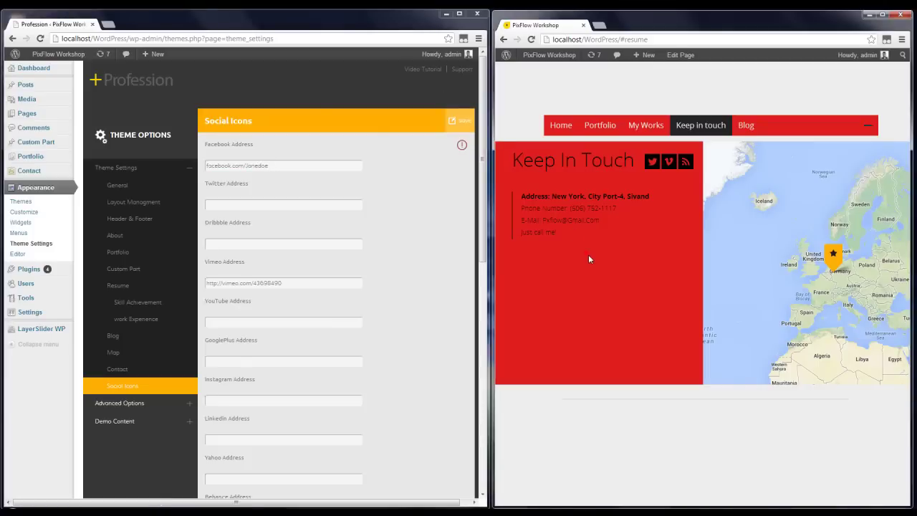
key(F5)
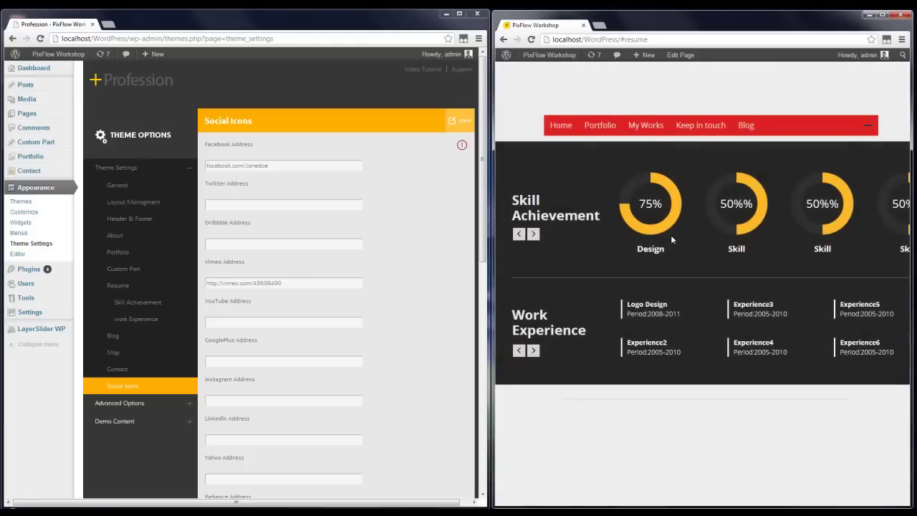
click(704, 127)
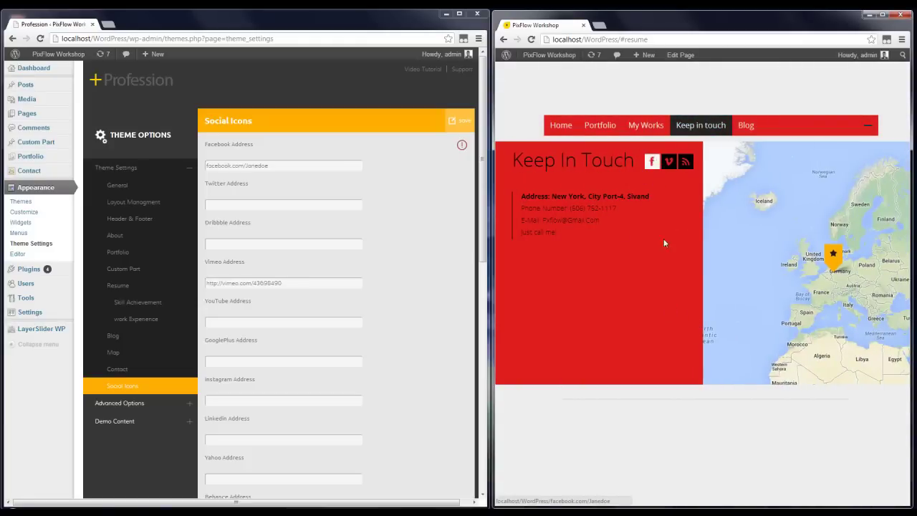
click(157, 406)
click(143, 204)
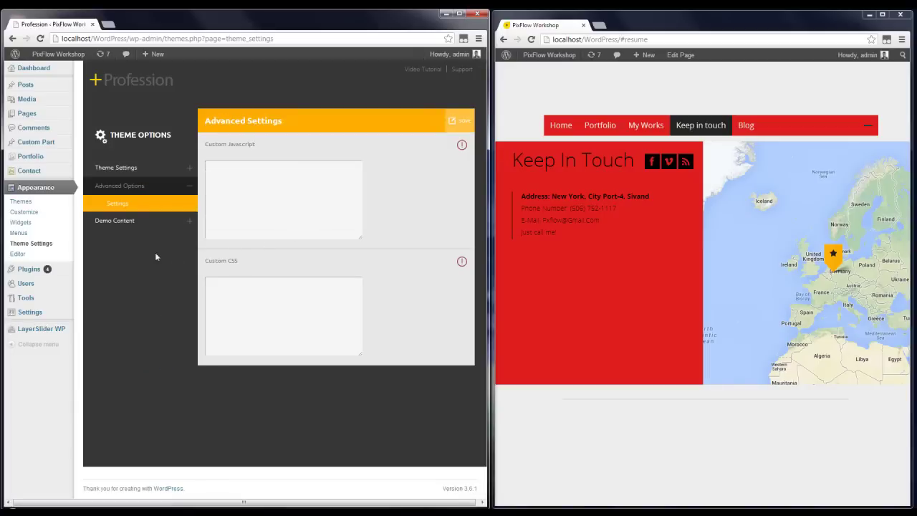
Open the Import Settings page under Demo Content
click(143, 223)
click(129, 226)
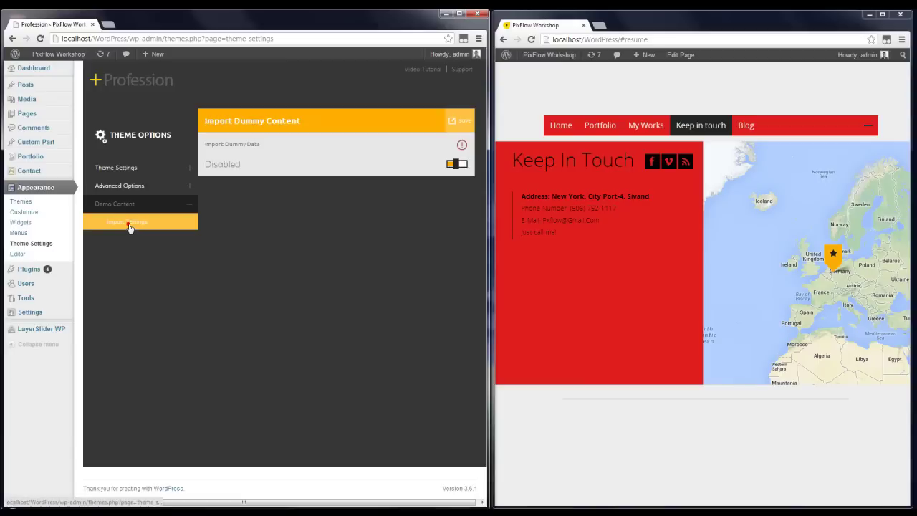